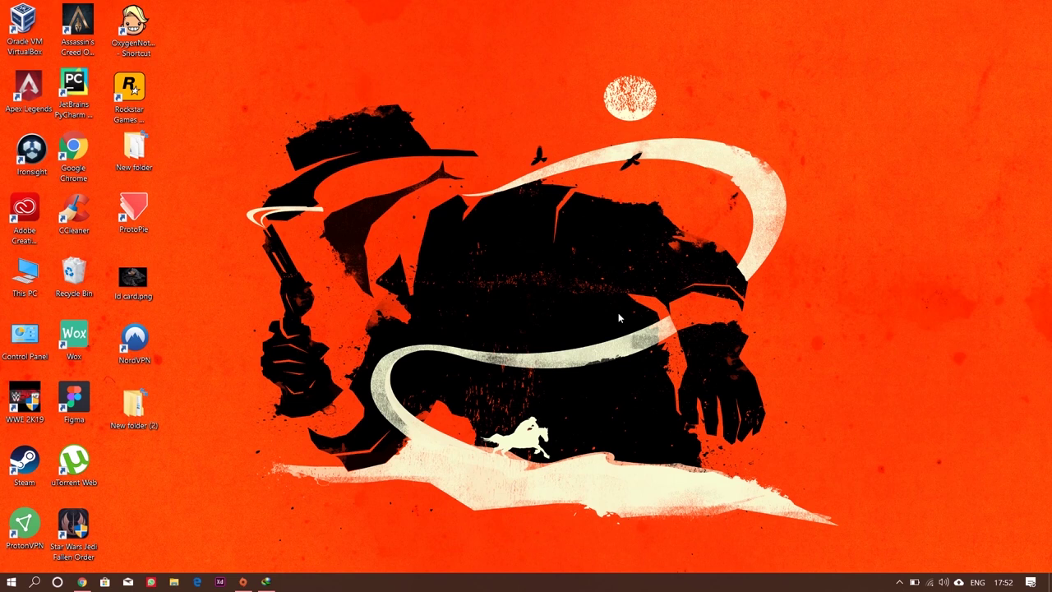
Step: Open Chrome and search Google for "download msi afterburner"
{"action": "left_click", "coordinate": [82, 581]}
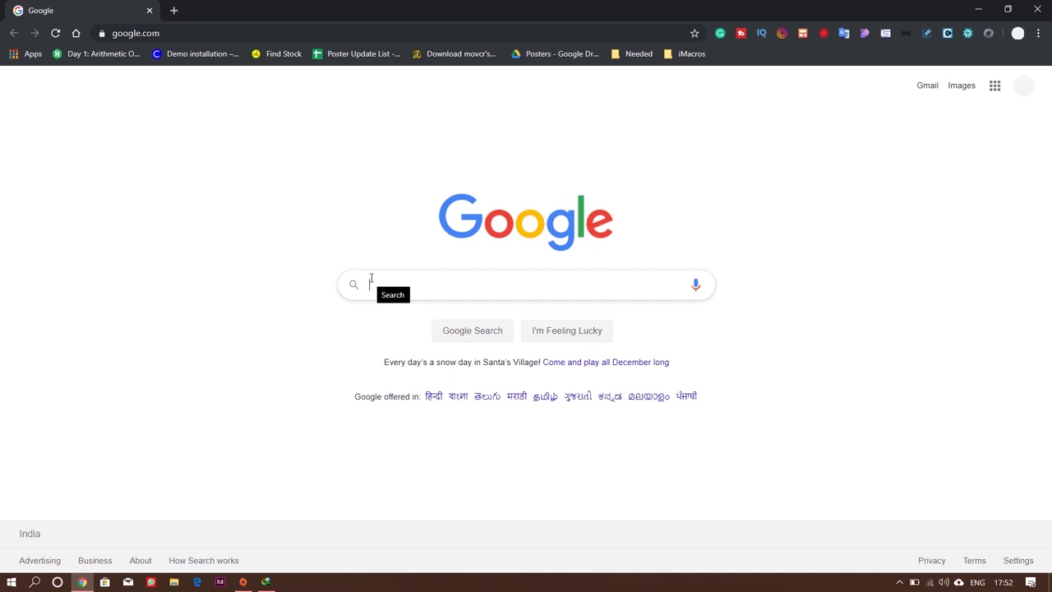
{"action": "type", "text": "dow"}
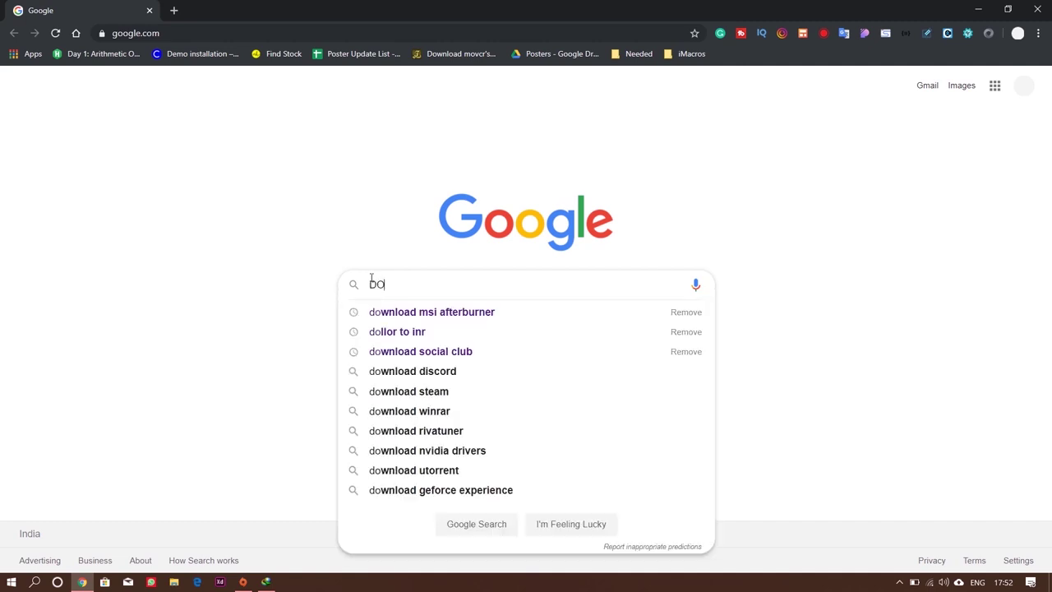
{"action": "type", "text": "NLOA"}
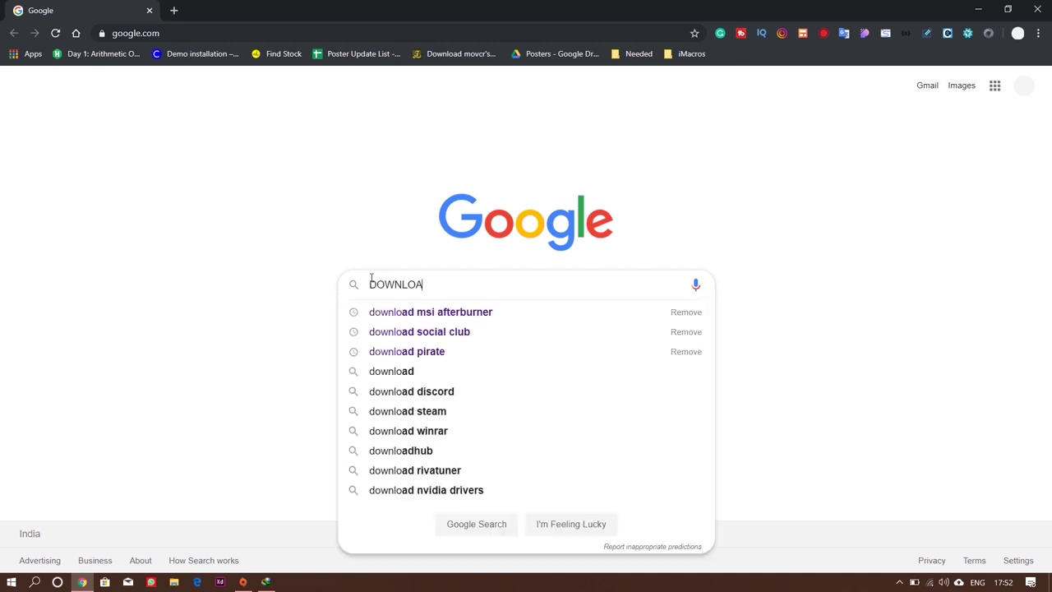
{"action": "type", "text": "D MS"}
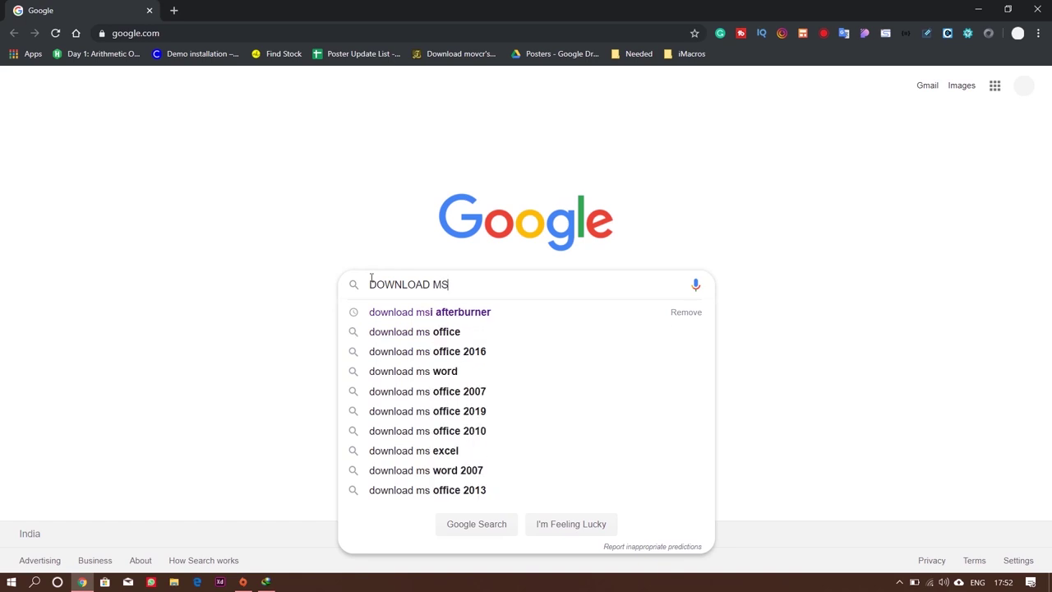
{"action": "type", "text": "I AFTER"}
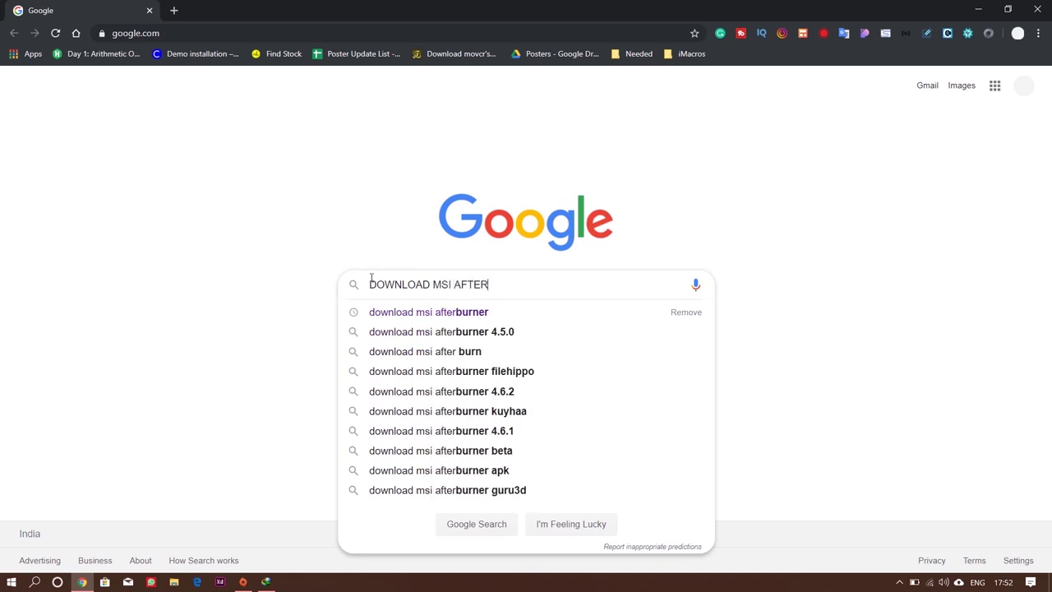
{"action": "key", "text": "Down"}
{"action": "key", "text": "Return"}
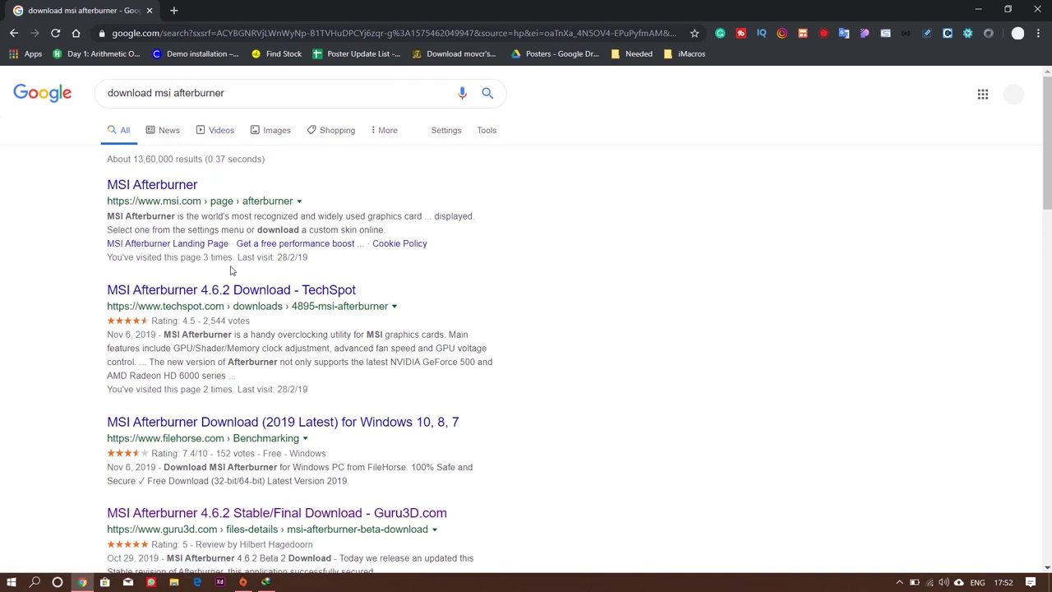
Step: Open the Guru3D search result for MSI Afterburner 4.6.2 Stable/Final and go to its Download Locations list
{"action": "scroll", "coordinate": [230, 271], "scroll_direction": "down", "scroll_amount": 2}
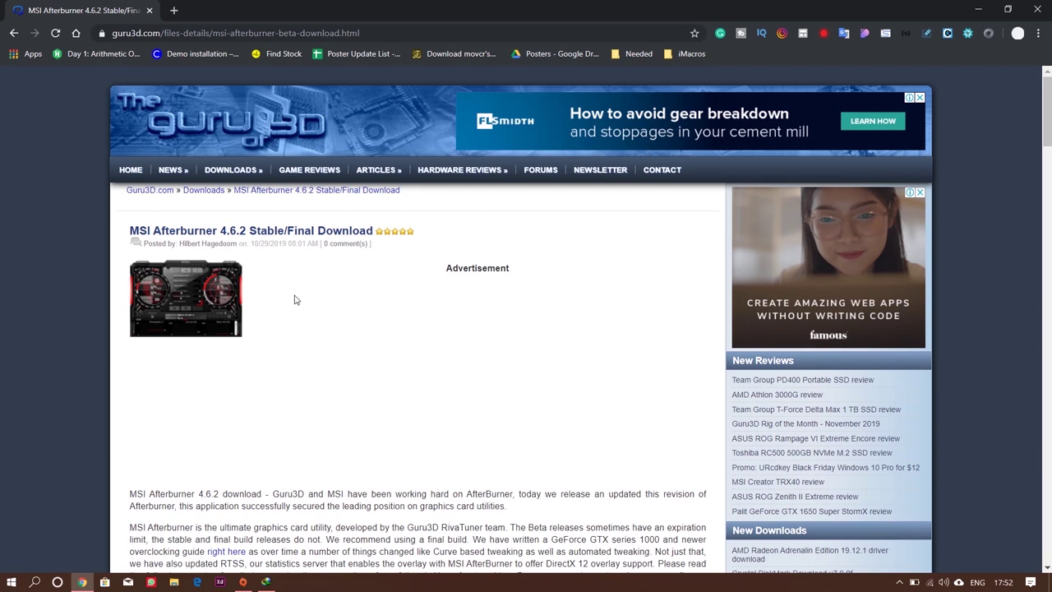
{"action": "scroll", "coordinate": [298, 304], "scroll_direction": "down", "scroll_amount": 1}
{"action": "scroll", "coordinate": [403, 366], "scroll_direction": "down", "scroll_amount": 6}
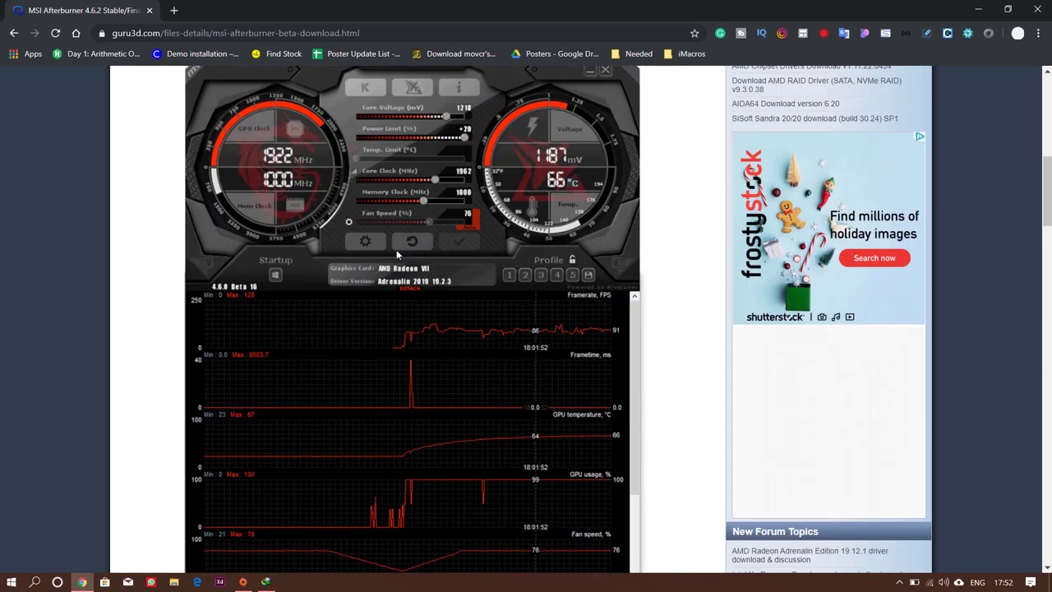
{"action": "scroll", "coordinate": [347, 248], "scroll_direction": "down", "scroll_amount": 15}
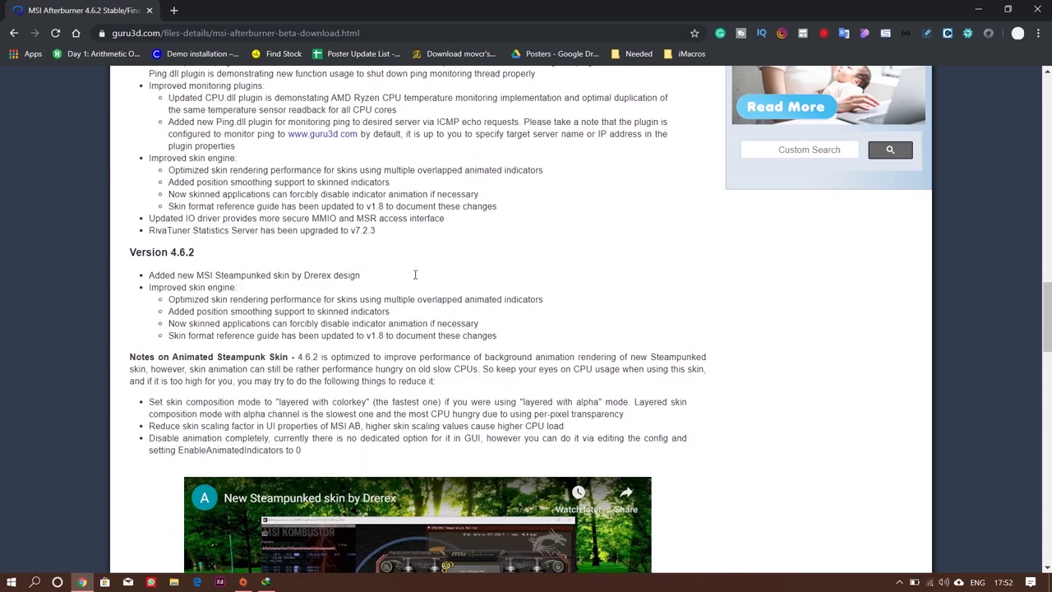
{"action": "scroll", "coordinate": [415, 290], "scroll_direction": "down", "scroll_amount": 20}
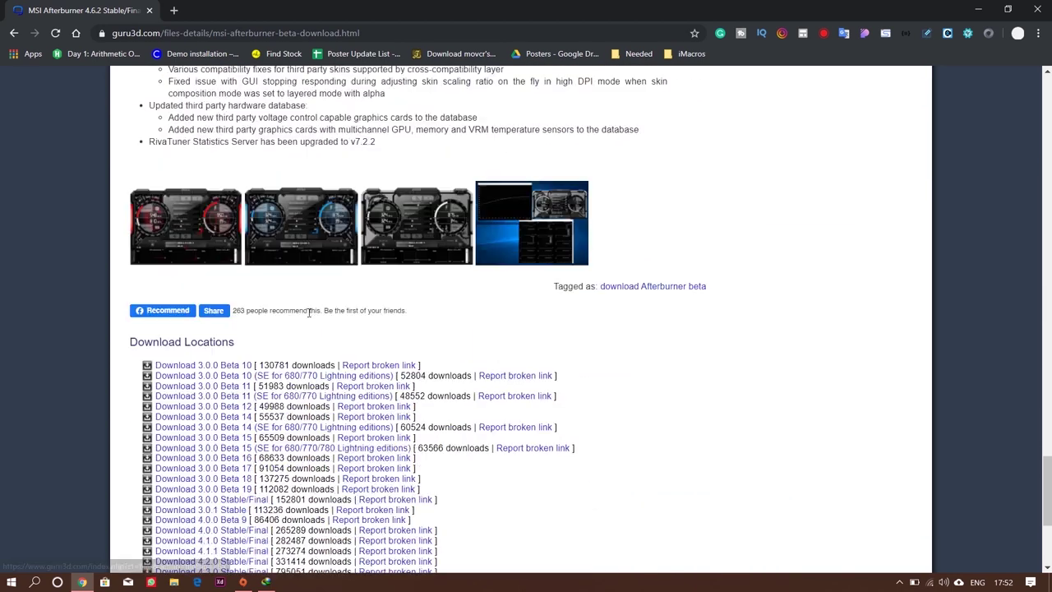
{"action": "scroll", "coordinate": [237, 232], "scroll_direction": "up", "scroll_amount": 2}
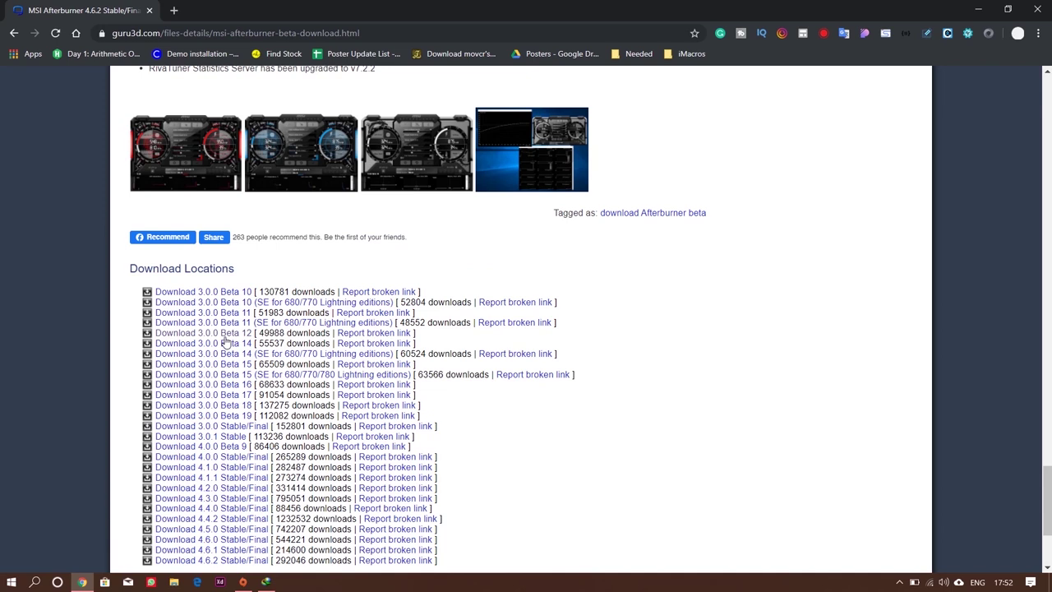
{"action": "scroll", "coordinate": [234, 300], "scroll_direction": "down", "scroll_amount": 2}
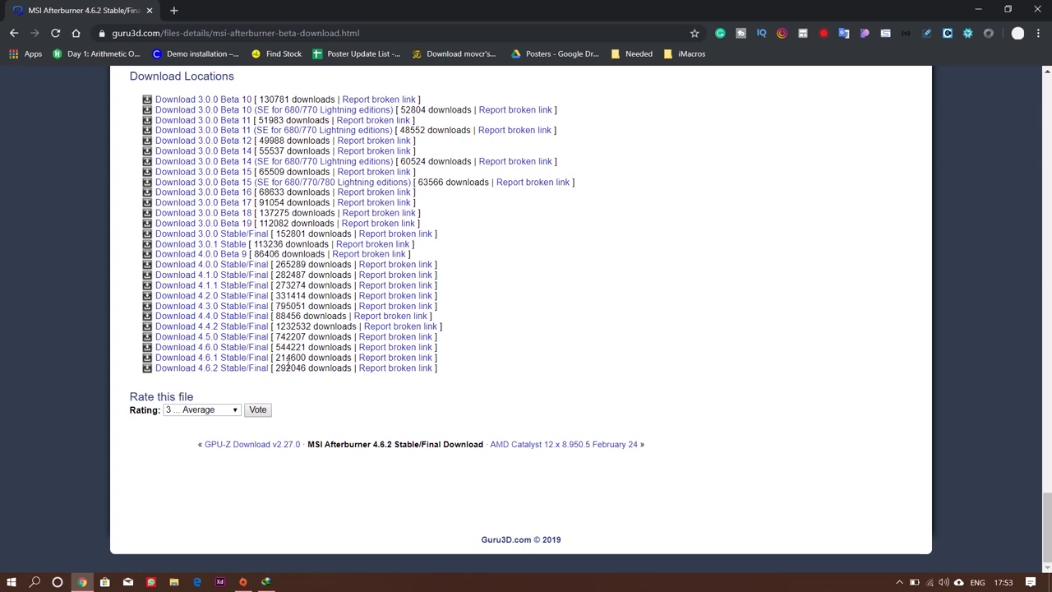
Step: Download MSI Afterburner 4.6.2 Stable/Final, starting the transfer manually from the license agreement page
{"action": "left_click", "coordinate": [207, 368]}
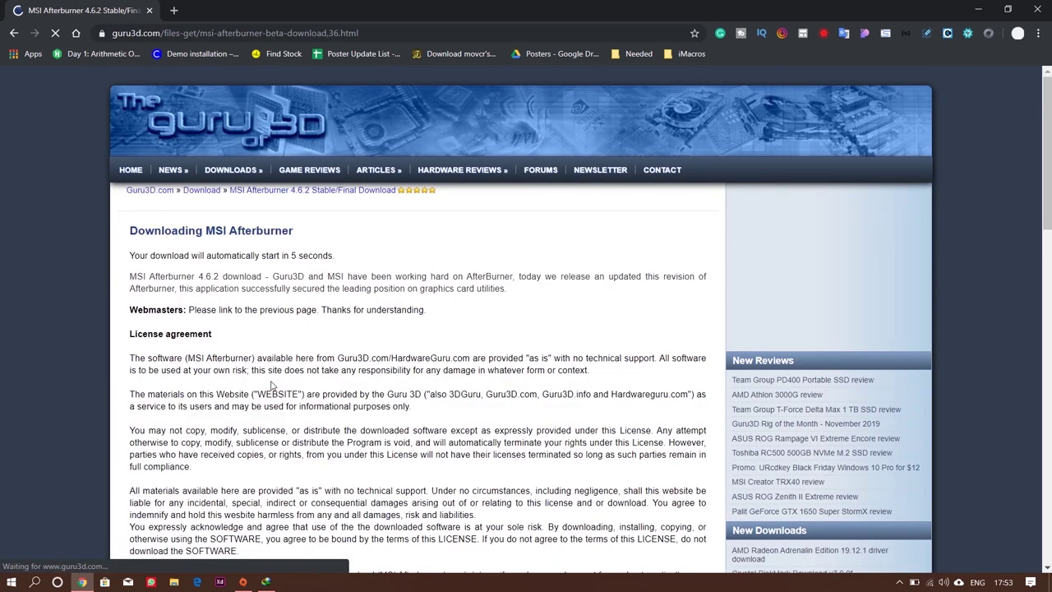
{"action": "scroll", "coordinate": [419, 350], "scroll_direction": "down", "scroll_amount": 3}
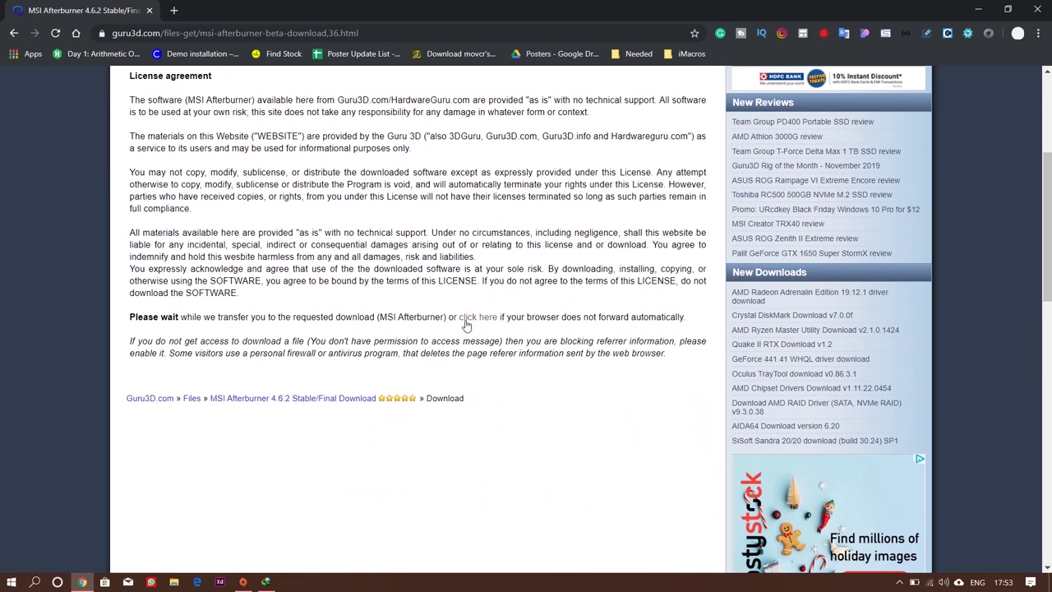
{"action": "left_click", "coordinate": [487, 321]}
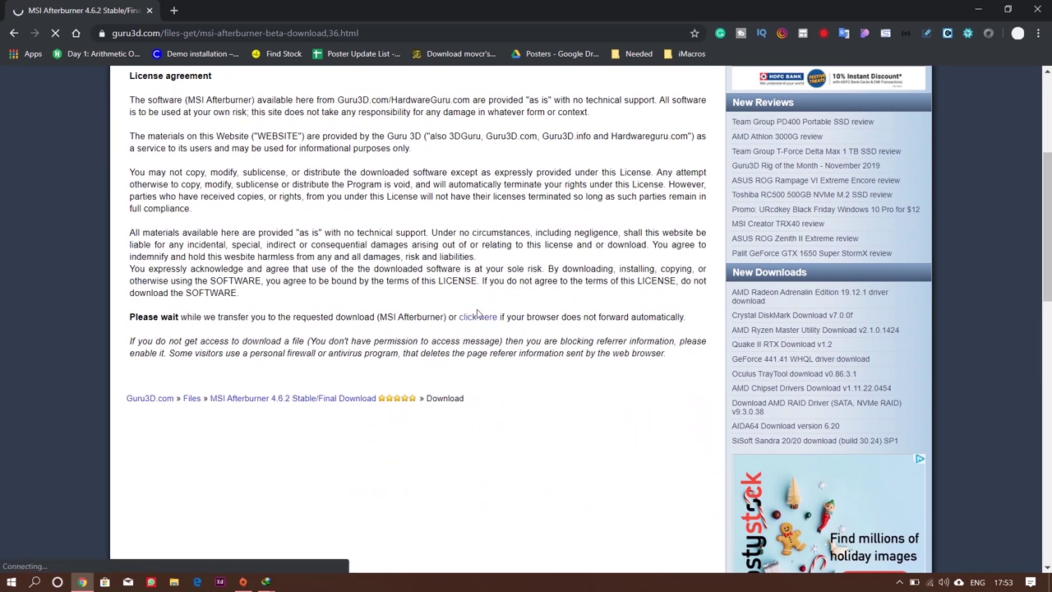
{"action": "left_click", "coordinate": [559, 339]}
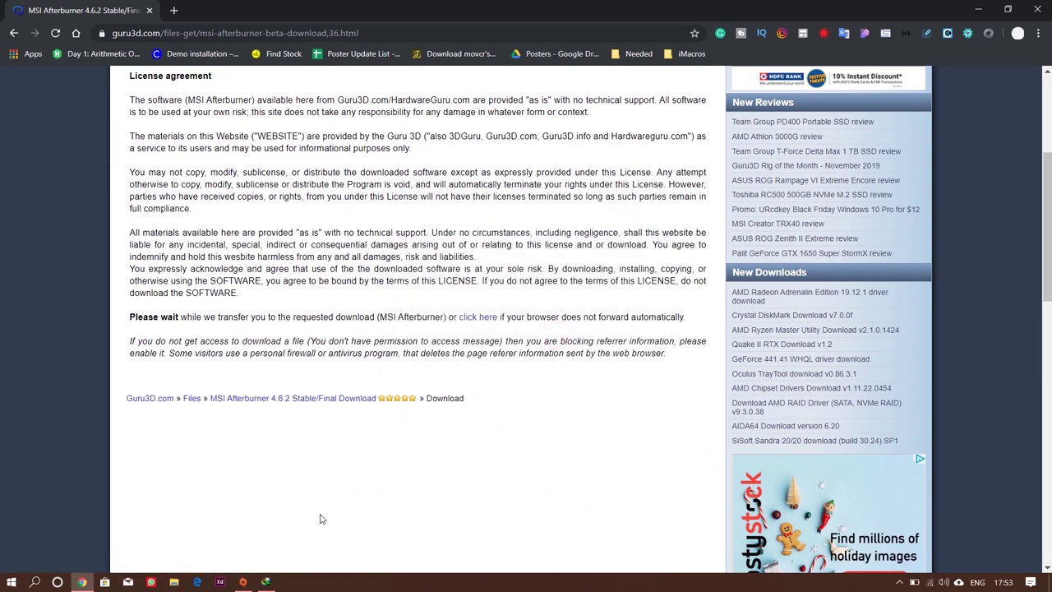
Step: Switch to Internet Download Manager, open the downloaded MSI Afterburner zip archive and minimize the browser
{"action": "left_click", "coordinate": [266, 582]}
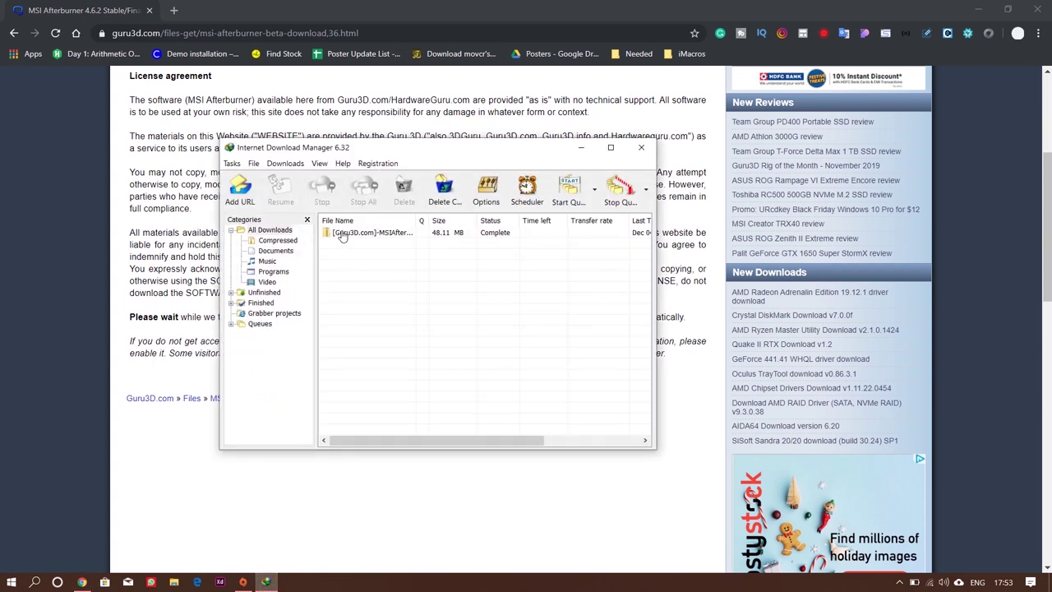
{"action": "left_click", "coordinate": [381, 237]}
{"action": "double_click", "coordinate": [381, 238]}
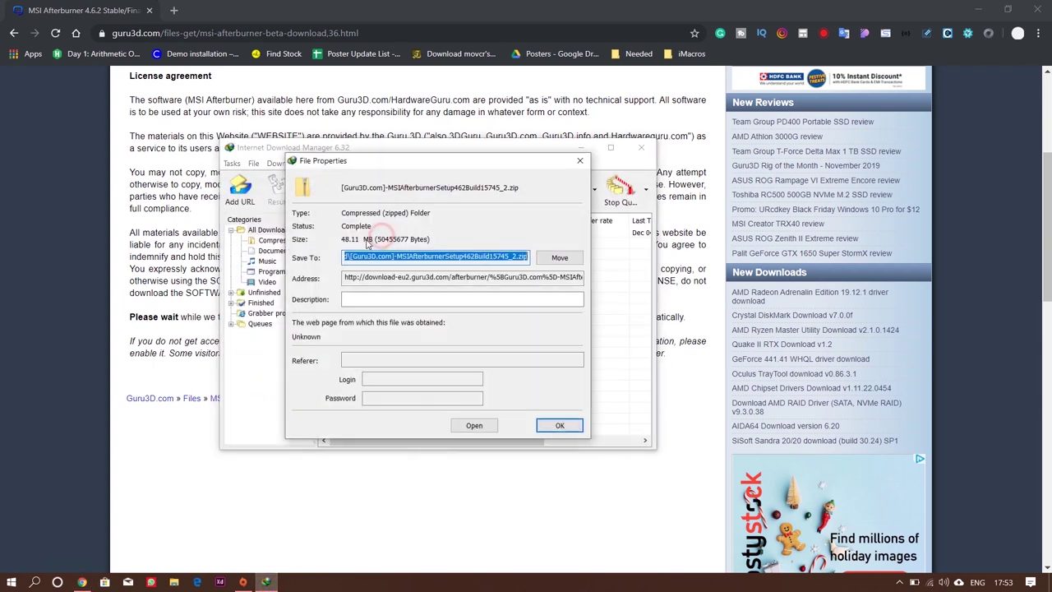
{"action": "left_click", "coordinate": [470, 426]}
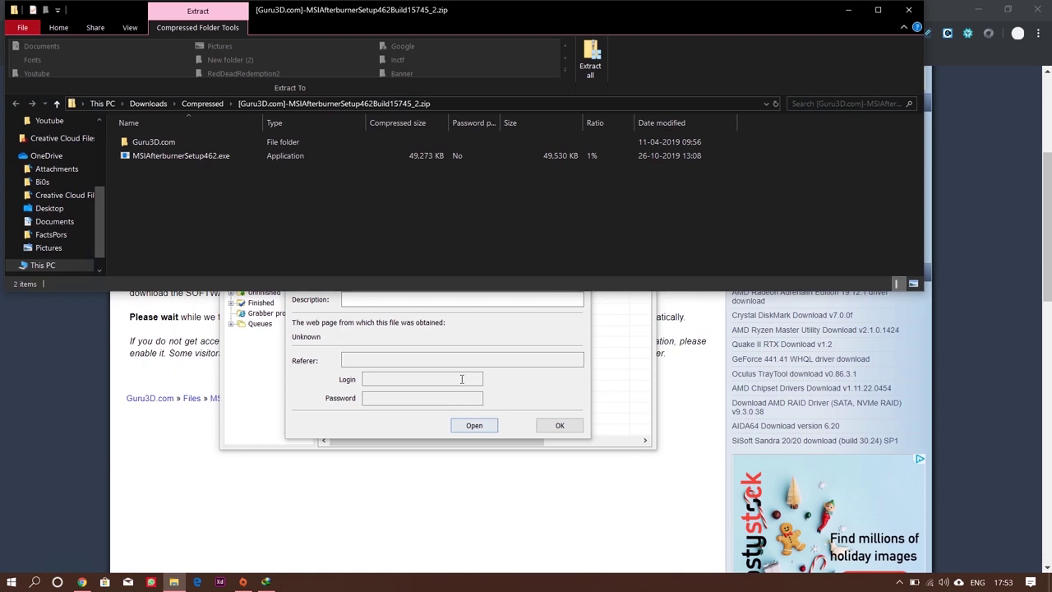
{"action": "left_click", "coordinate": [982, 9]}
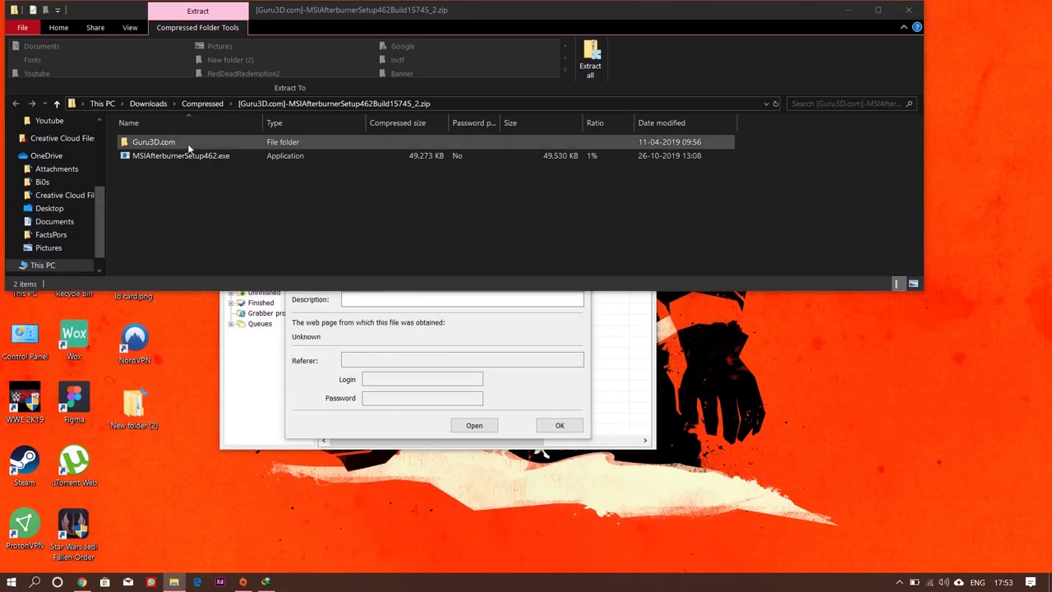
Step: Run MSIAfterburnerSetup462.exe from the archive without extracting it, with English as the installer language
{"action": "left_click", "coordinate": [165, 157]}
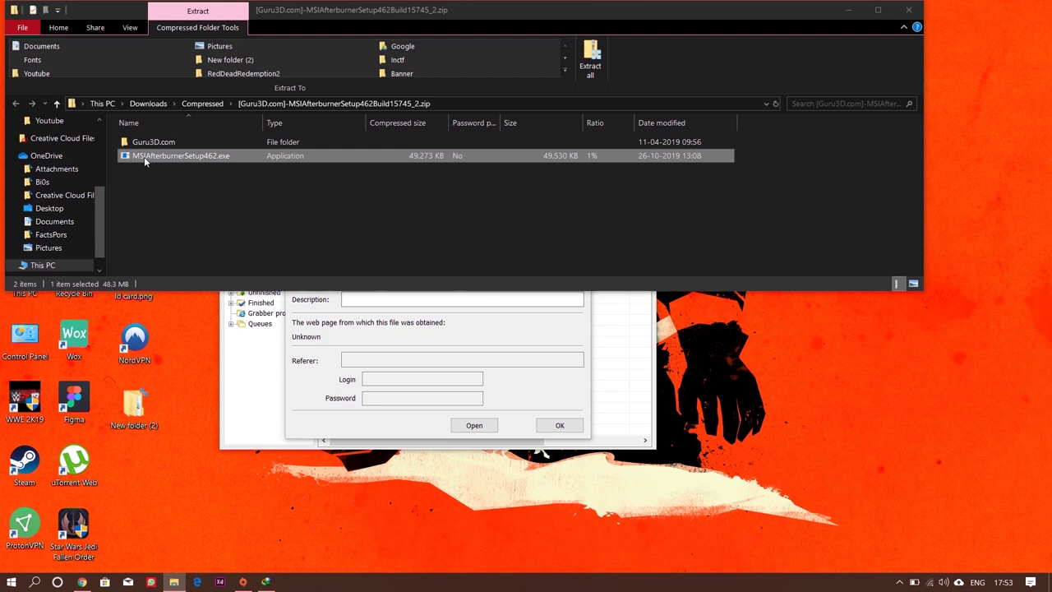
{"action": "double_click", "coordinate": [143, 157]}
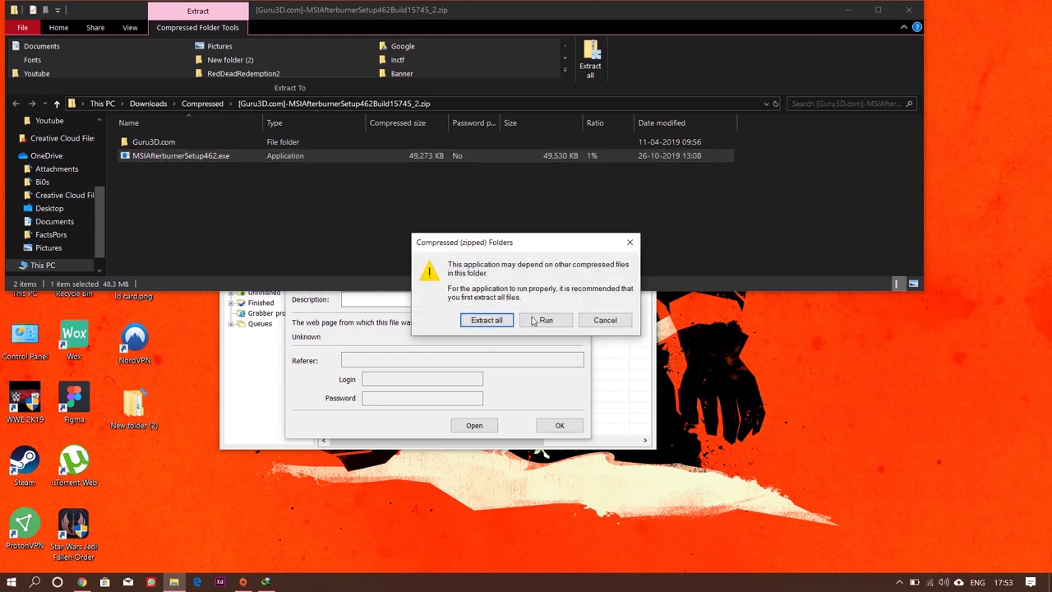
{"action": "left_click", "coordinate": [532, 320]}
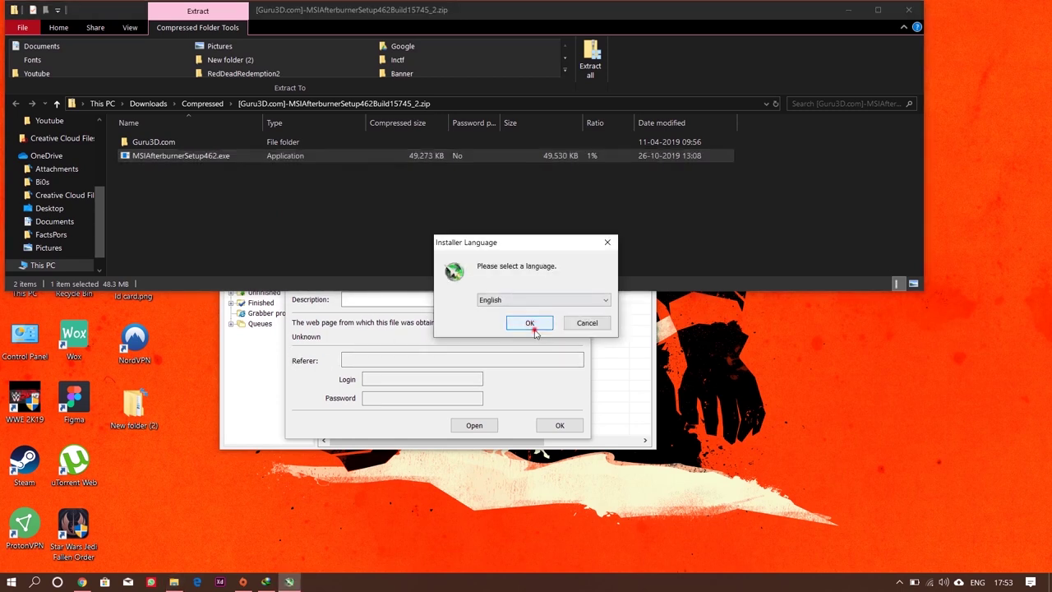
{"action": "left_click", "coordinate": [530, 327]}
Step: Accept the license and install MSI Afterburner with RivaTuner Statistics Server included, keeping the default Start Menu folder
{"action": "left_click", "coordinate": [595, 400]}
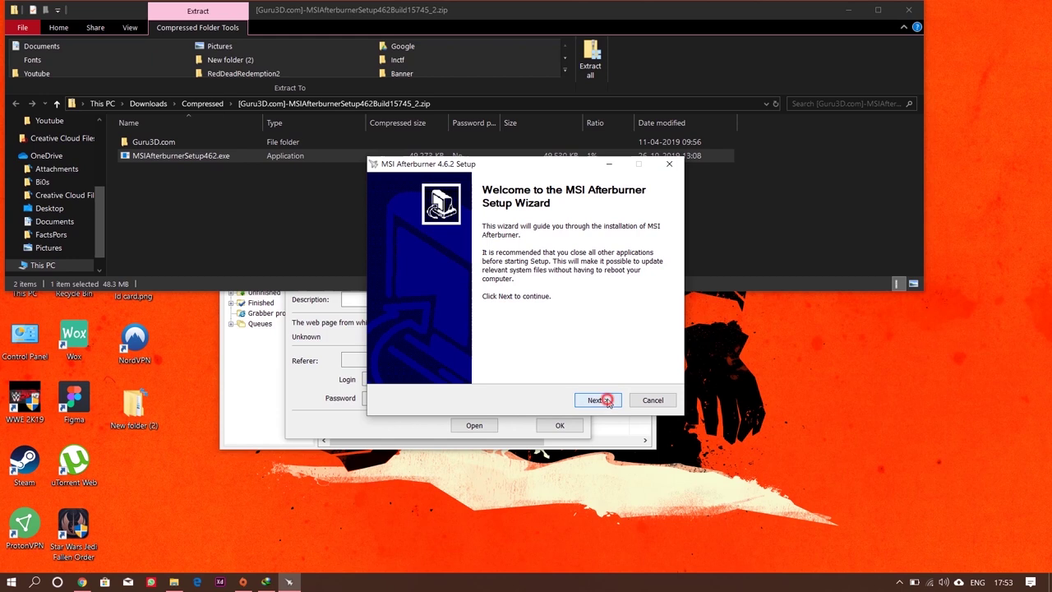
{"action": "left_click", "coordinate": [398, 360]}
{"action": "left_click", "coordinate": [578, 400]}
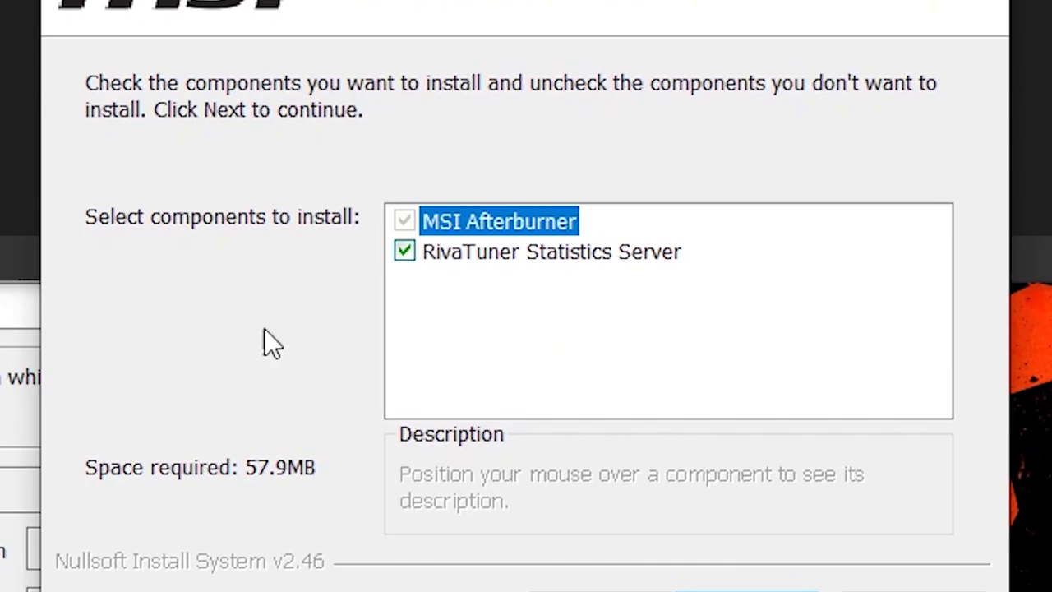
{"action": "left_click", "coordinate": [404, 250]}
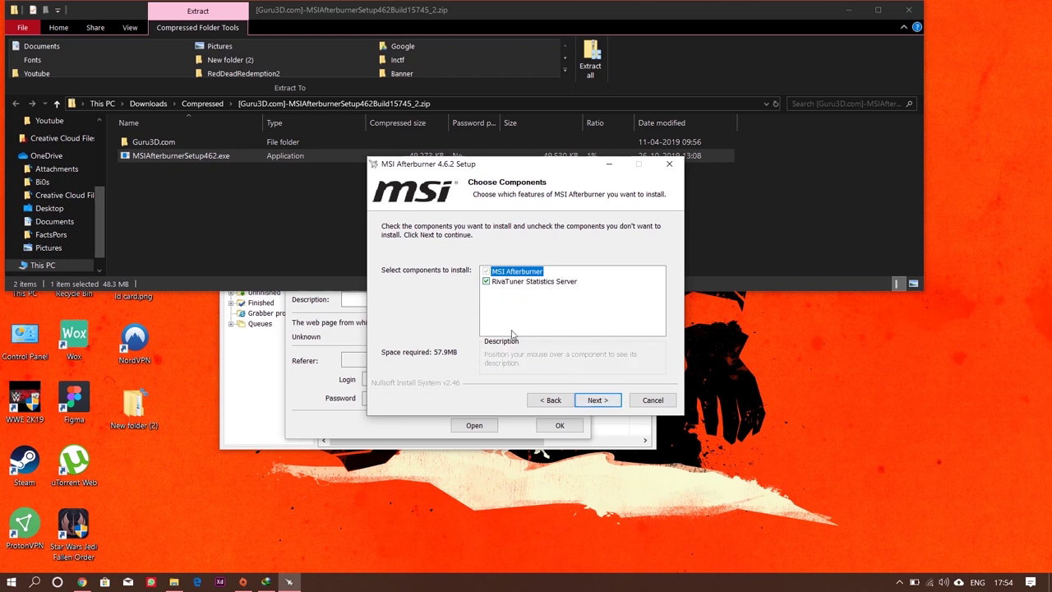
{"action": "left_click", "coordinate": [598, 399]}
{"action": "left_click", "coordinate": [599, 400]}
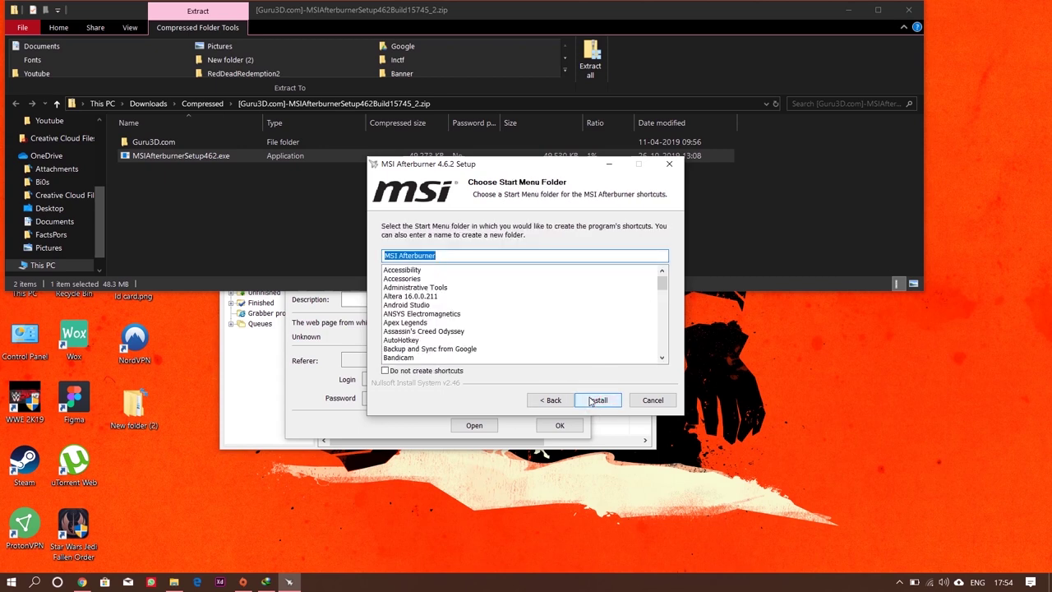
{"action": "left_click", "coordinate": [592, 401]}
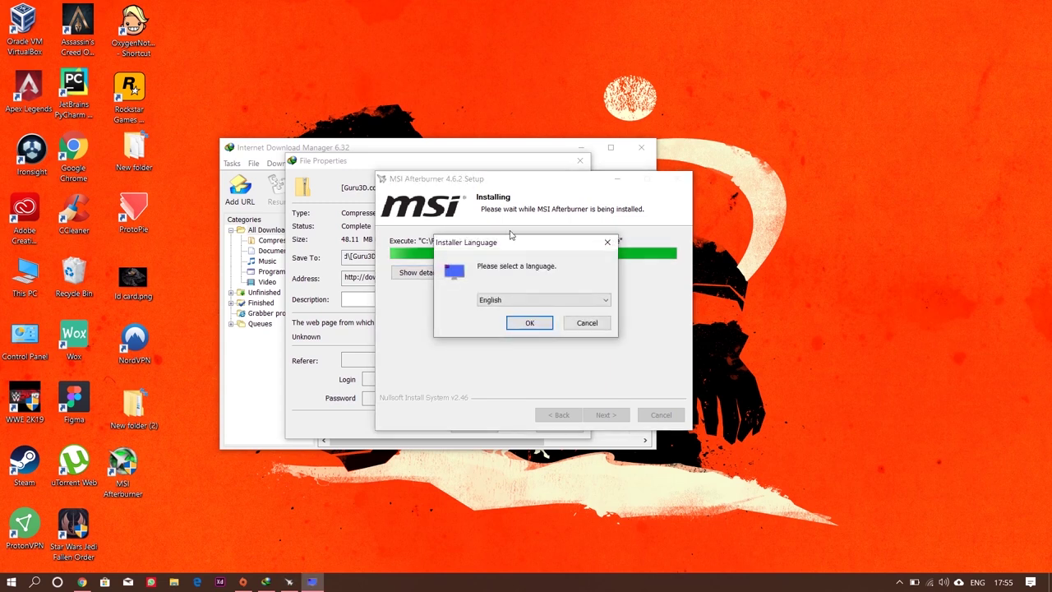
Step: Install RivaTuner Statistics Server in English, accepting the license and keeping the default destination folder, and finish its wizard
{"action": "left_click", "coordinate": [530, 323]}
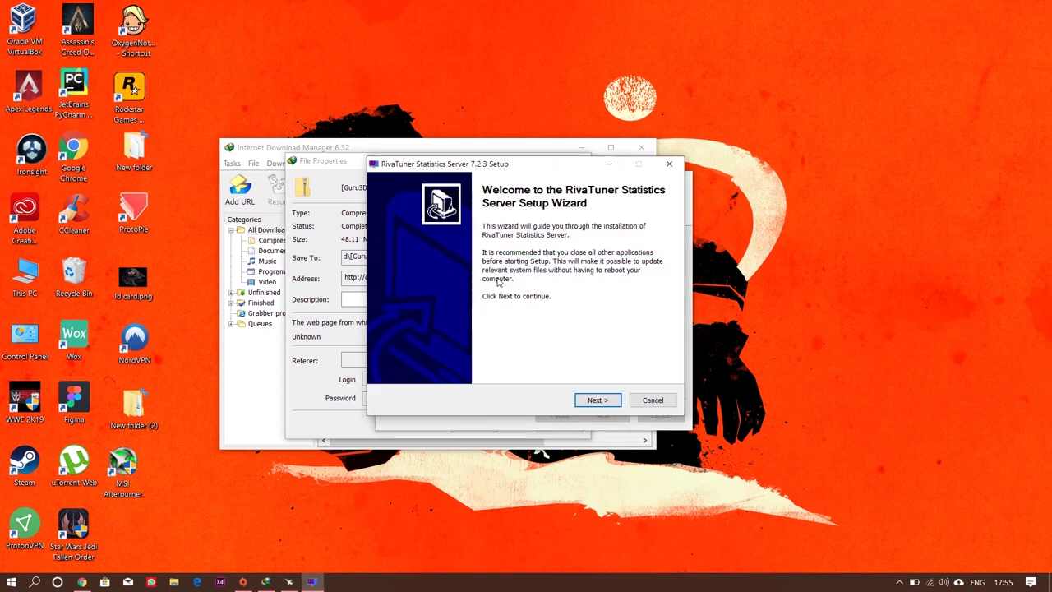
{"action": "left_click", "coordinate": [597, 400]}
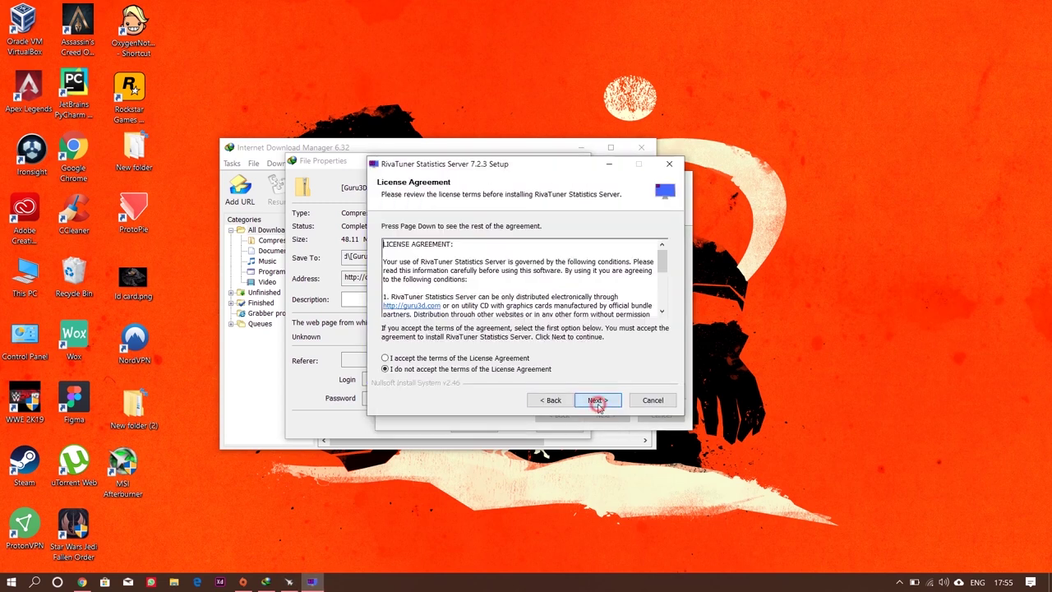
{"action": "left_click", "coordinate": [428, 362]}
{"action": "left_click", "coordinate": [596, 399]}
{"action": "left_click", "coordinate": [602, 400]}
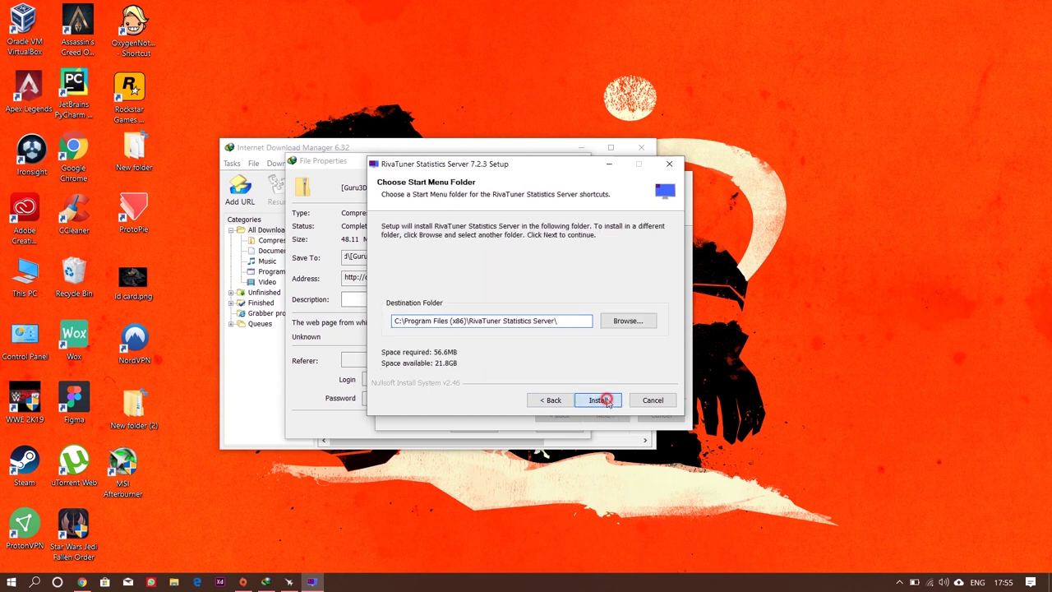
{"action": "left_click", "coordinate": [600, 400]}
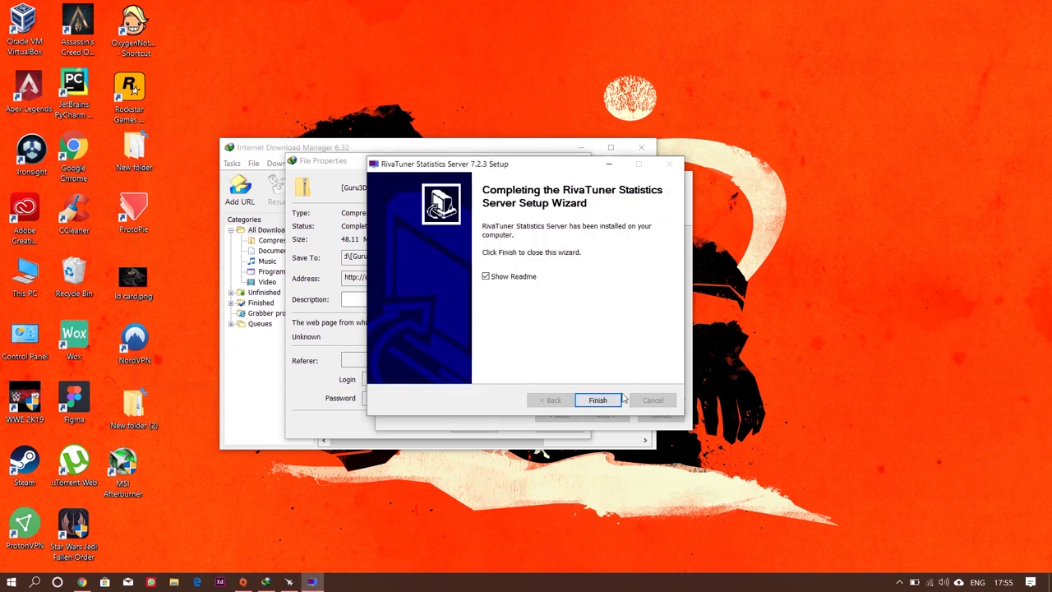
{"action": "left_click", "coordinate": [599, 399]}
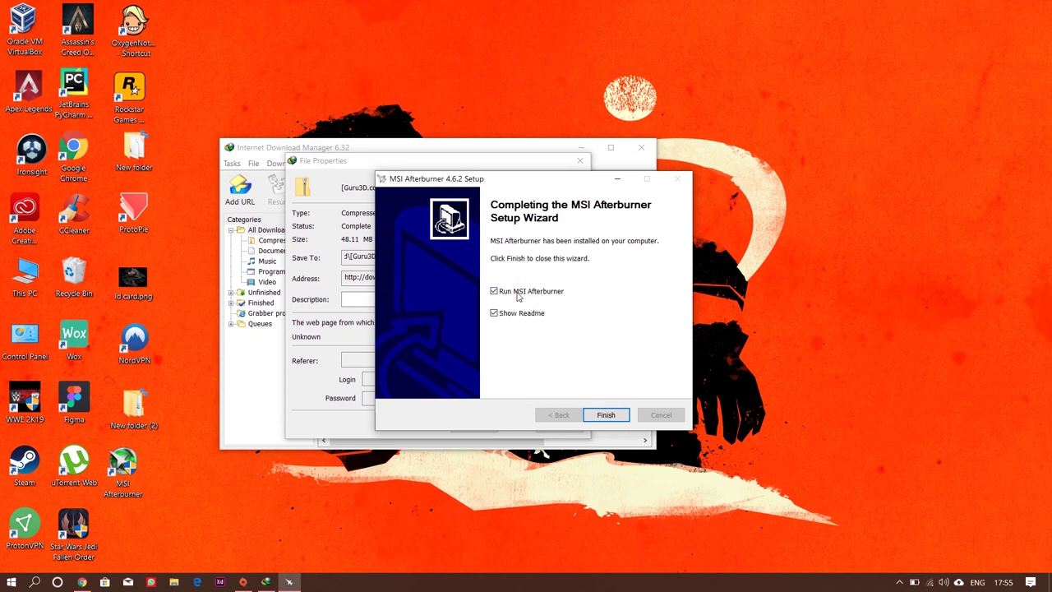
Step: Finish the MSI Afterburner setup with Show Readme off and Run MSI Afterburner on, and close the download manager windows
{"action": "left_click", "coordinate": [508, 316]}
{"action": "left_click", "coordinate": [621, 414]}
{"action": "left_click", "coordinate": [578, 163]}
{"action": "left_click", "coordinate": [642, 149]}
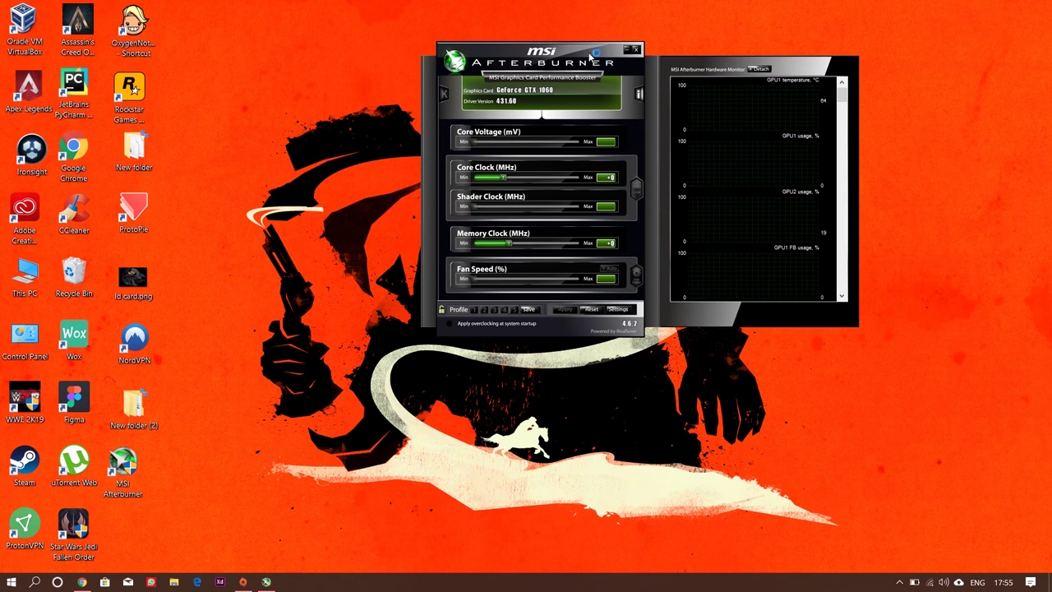
{"action": "left_click_drag", "start_coordinate": [591, 54], "coordinate": [491, 89]}
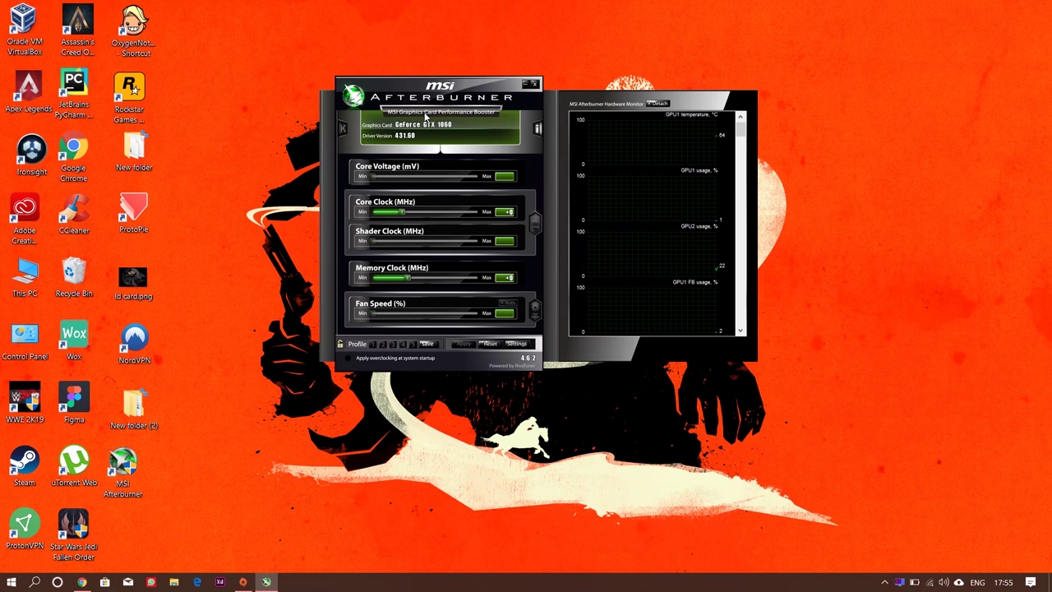
{"action": "left_click", "coordinate": [516, 343]}
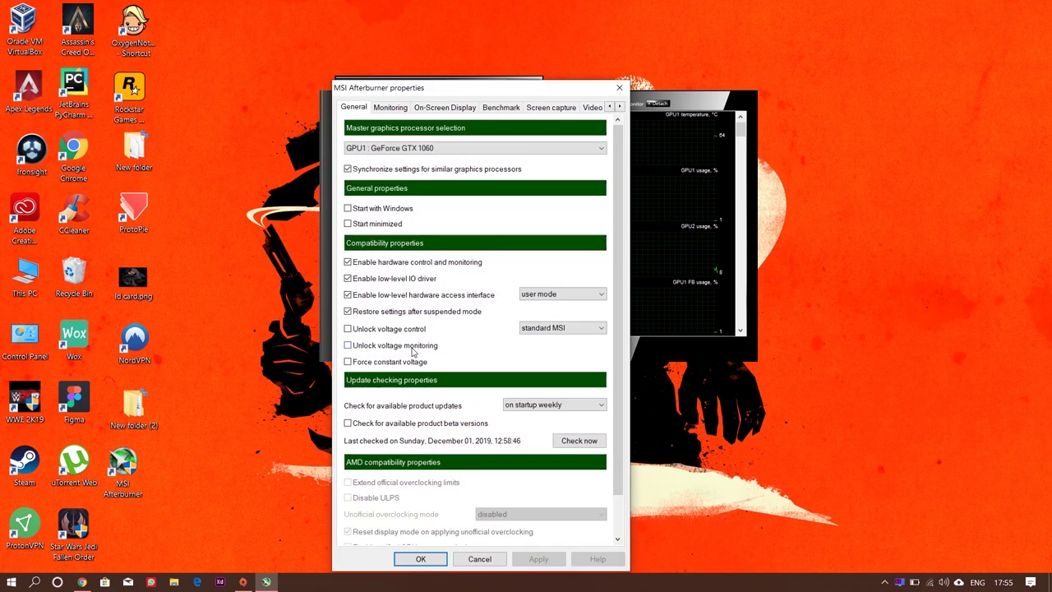
{"action": "left_click_drag", "start_coordinate": [536, 94], "coordinate": [530, 140]}
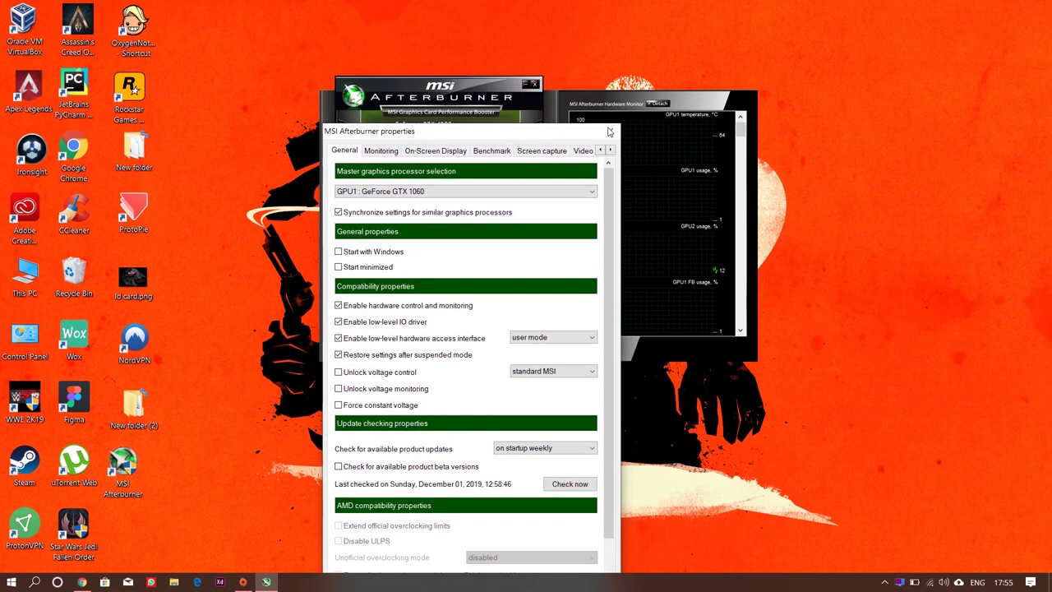
{"action": "left_click", "coordinate": [609, 131]}
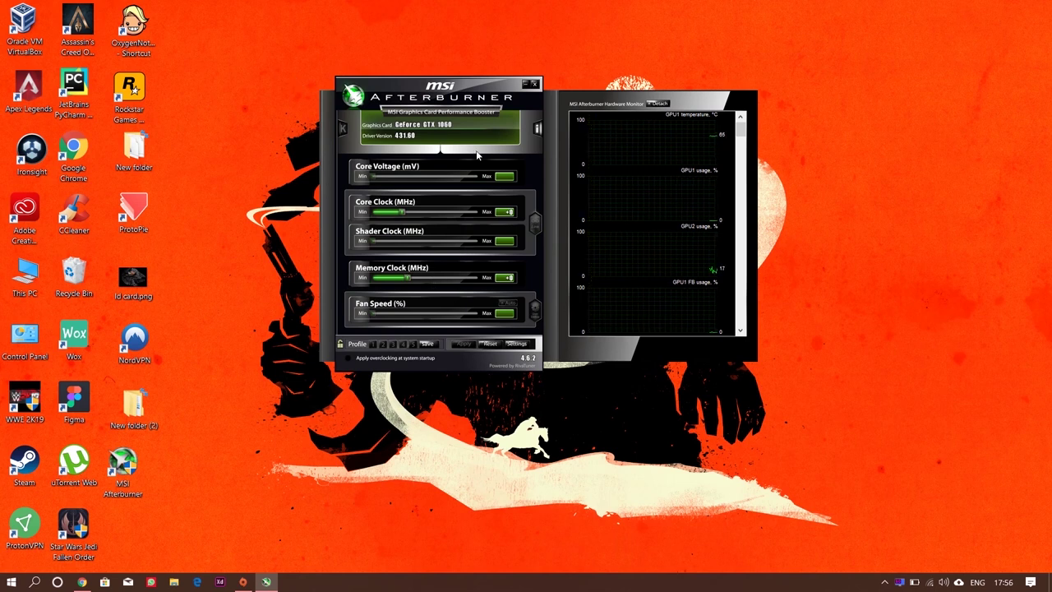
Step: Open the Afterburner properties and check the master graphics processor choices, keeping GPU1 : GeForce GTX 1060
{"action": "left_click_drag", "start_coordinate": [447, 88], "coordinate": [478, 73]}
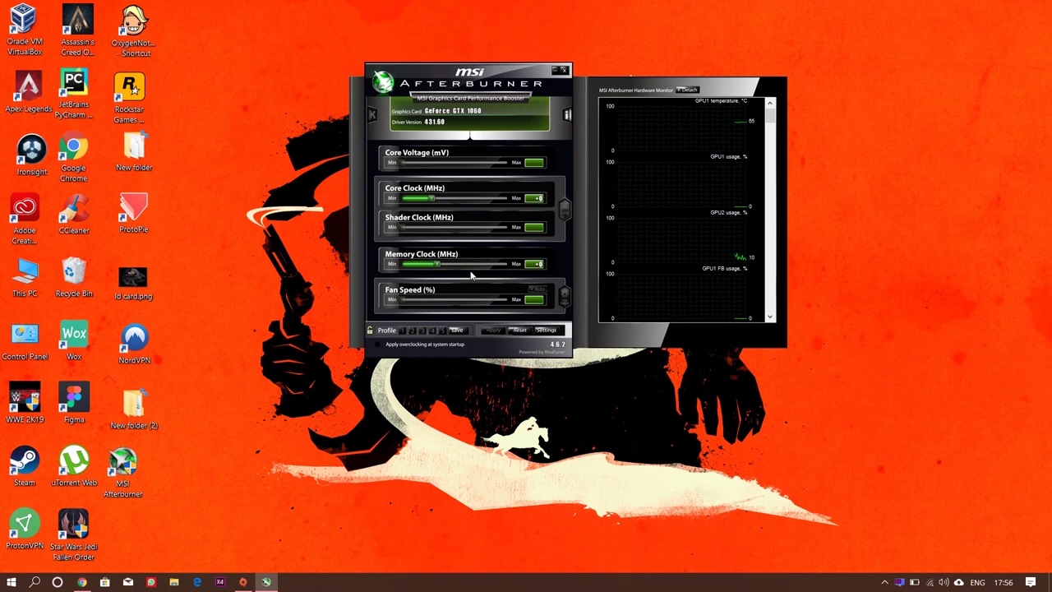
{"action": "left_click_drag", "start_coordinate": [497, 96], "coordinate": [502, 95]}
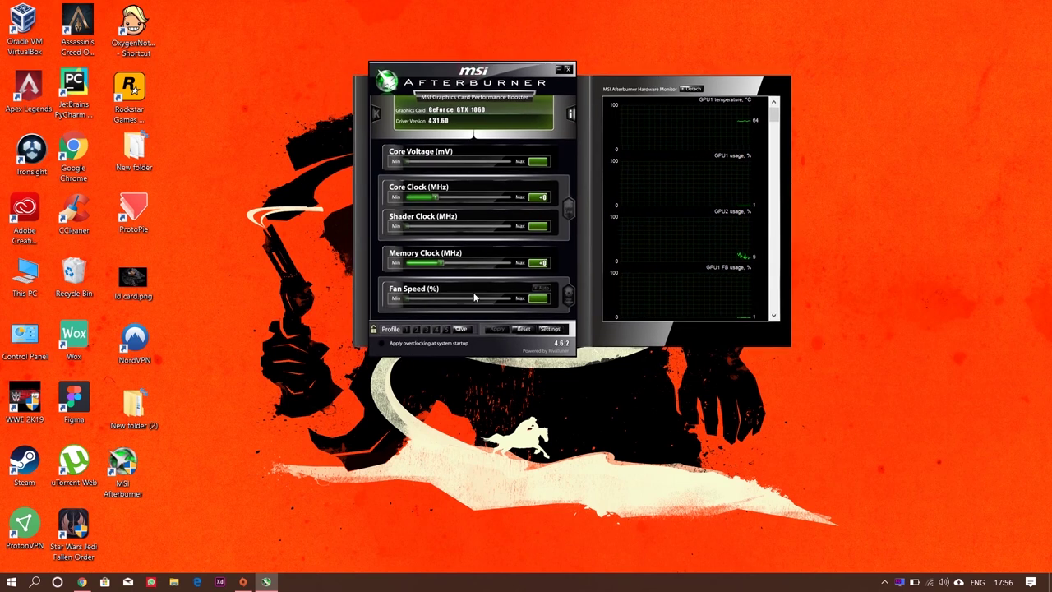
{"action": "left_click", "coordinate": [549, 329]}
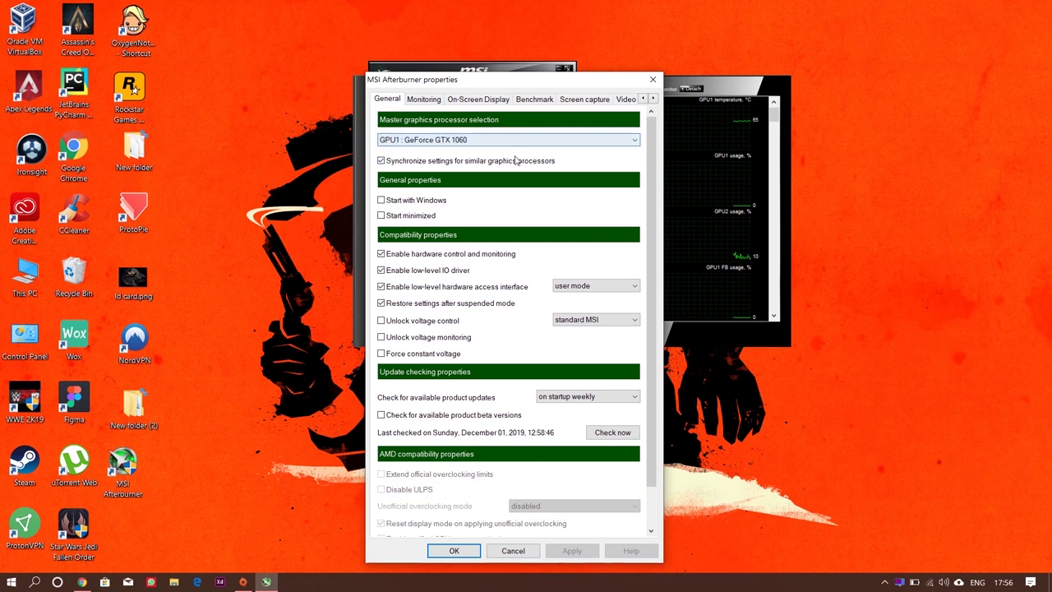
{"action": "left_click", "coordinate": [463, 141]}
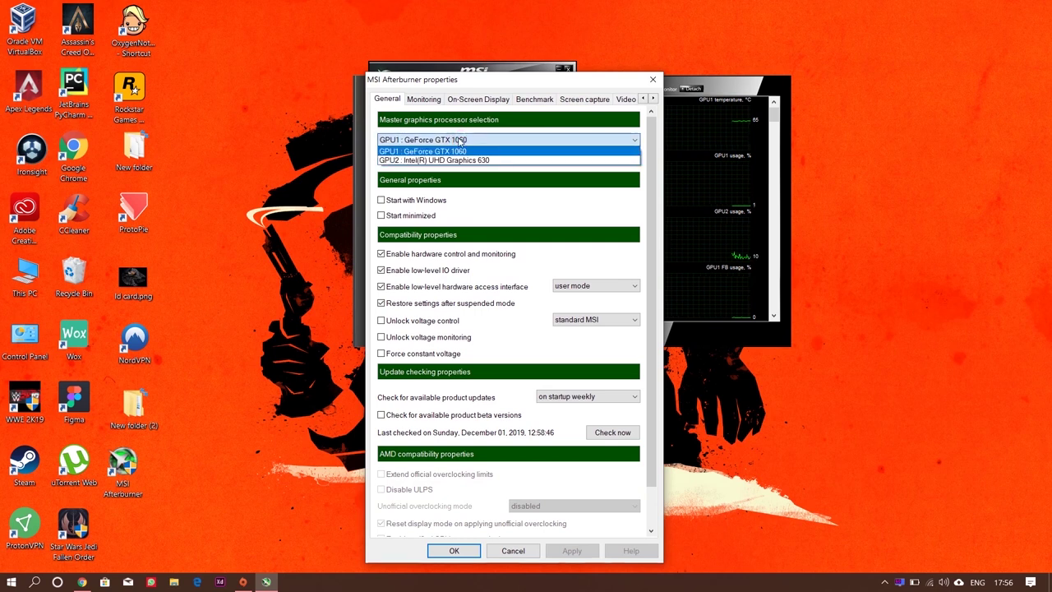
{"action": "left_click", "coordinate": [460, 142]}
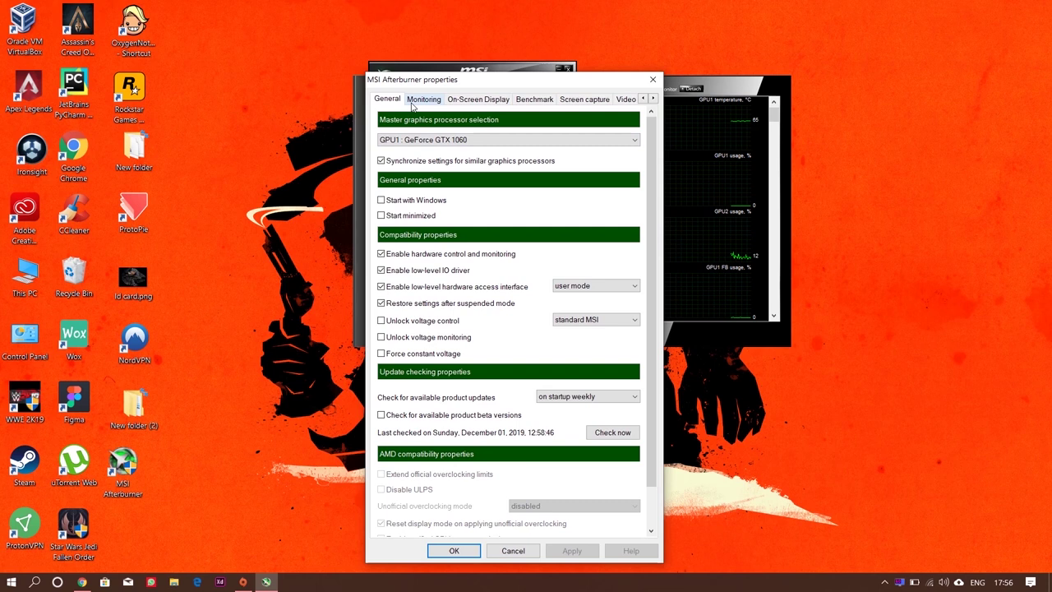
Step: Turn off Show in On-Screen Display for GPU1 temperature and every other monitoring graph that has it enabled
{"action": "left_click", "coordinate": [423, 101]}
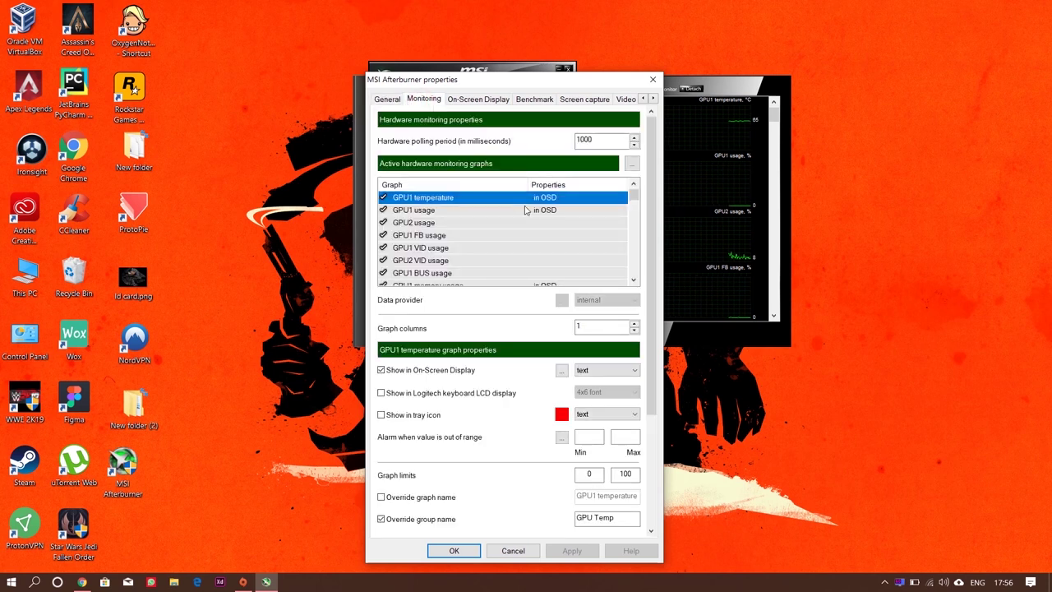
{"action": "scroll", "coordinate": [510, 267], "scroll_direction": "down", "scroll_amount": 15}
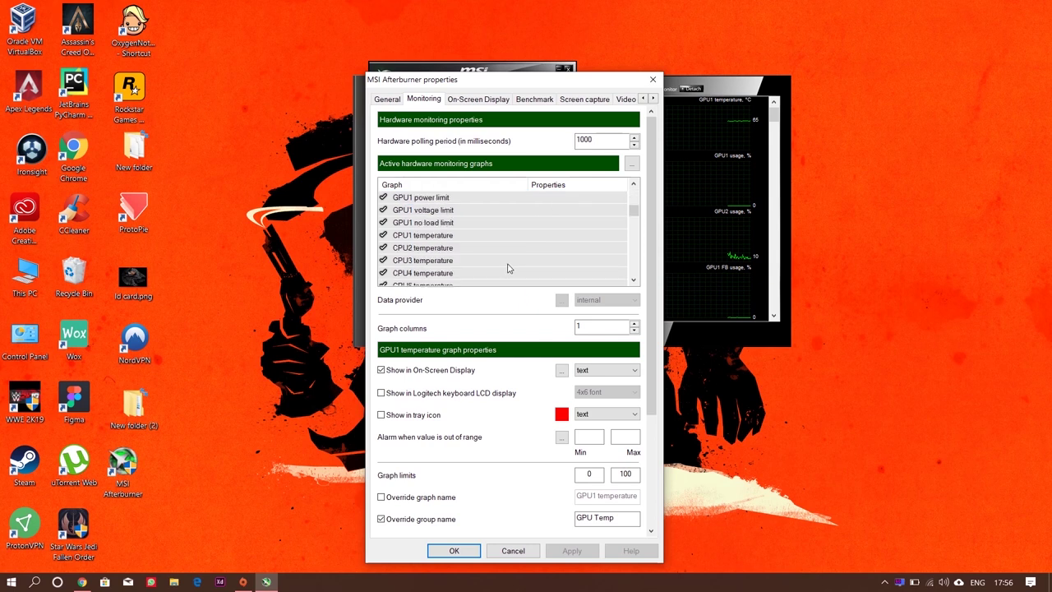
{"action": "scroll", "coordinate": [518, 246], "scroll_direction": "up", "scroll_amount": 15}
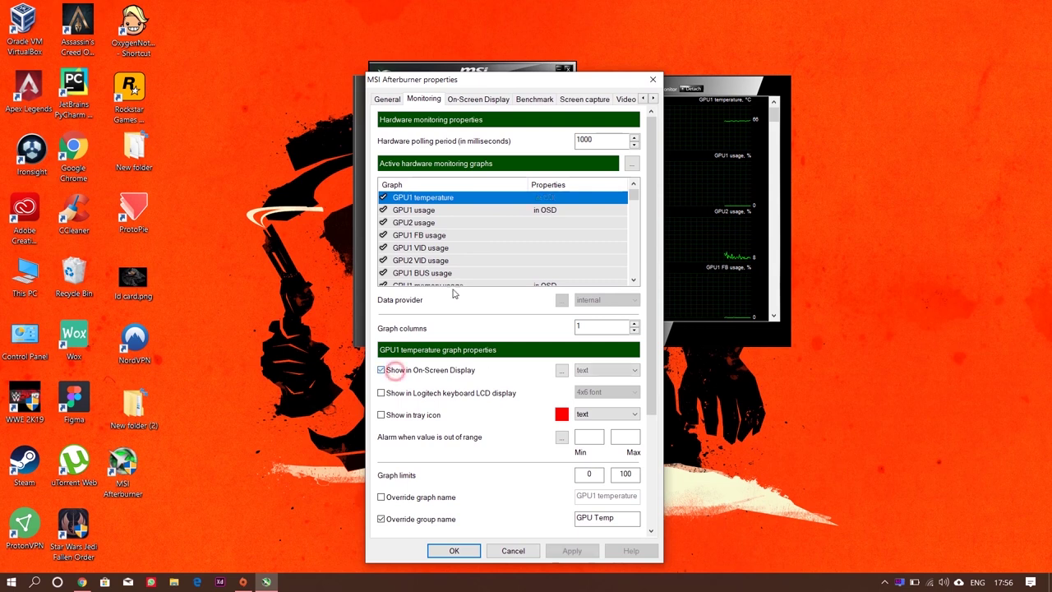
{"action": "left_click", "coordinate": [382, 371]}
{"action": "left_click", "coordinate": [405, 370]}
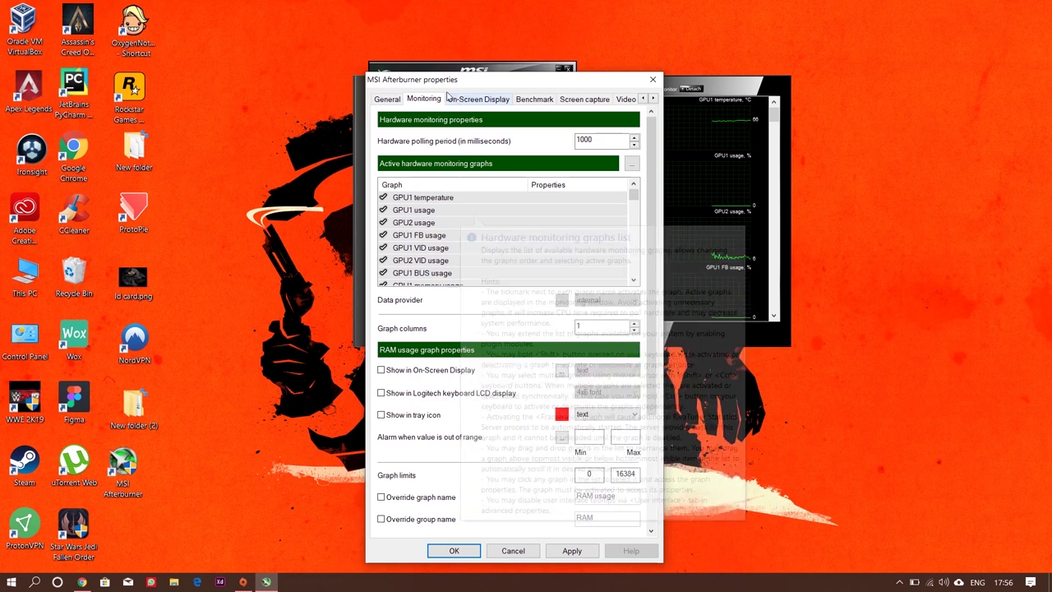
Step: Enable Show in On-Screen Display for the GPU1 temperature graph, with text as its display type
{"action": "left_click_drag", "start_coordinate": [423, 84], "coordinate": [453, 84]}
{"action": "scroll", "coordinate": [498, 263], "scroll_direction": "down", "scroll_amount": 5}
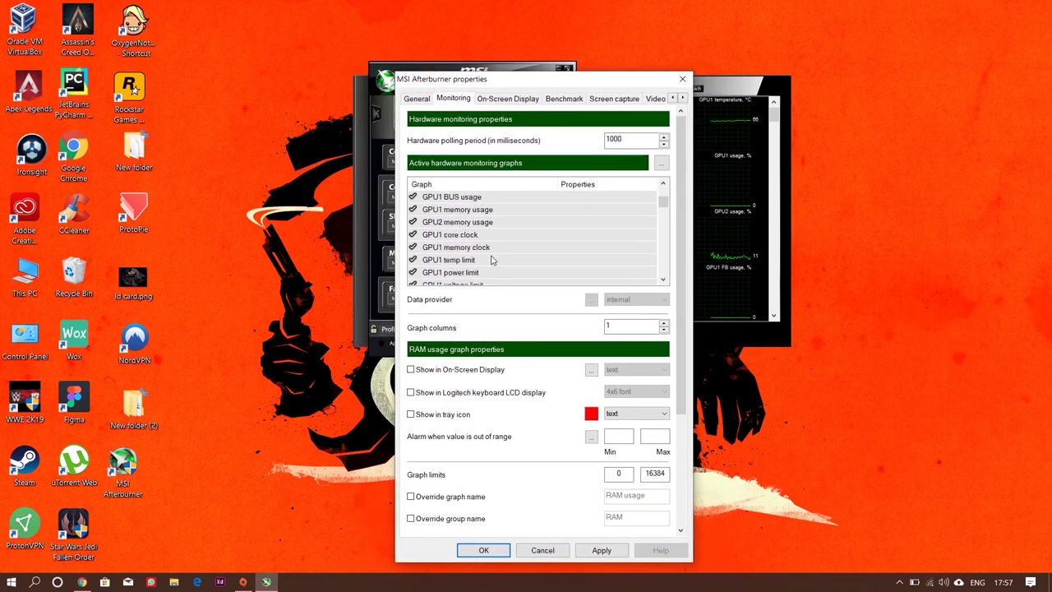
{"action": "scroll", "coordinate": [498, 263], "scroll_direction": "up", "scroll_amount": 5}
{"action": "scroll", "coordinate": [526, 255], "scroll_direction": "down", "scroll_amount": 6}
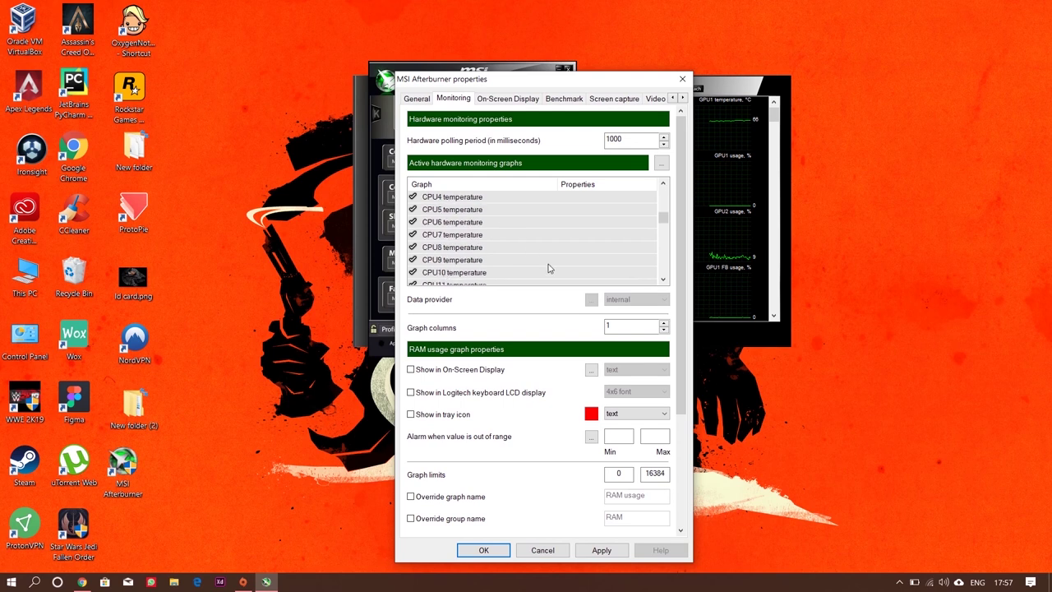
{"action": "scroll", "coordinate": [505, 237], "scroll_direction": "up", "scroll_amount": 10}
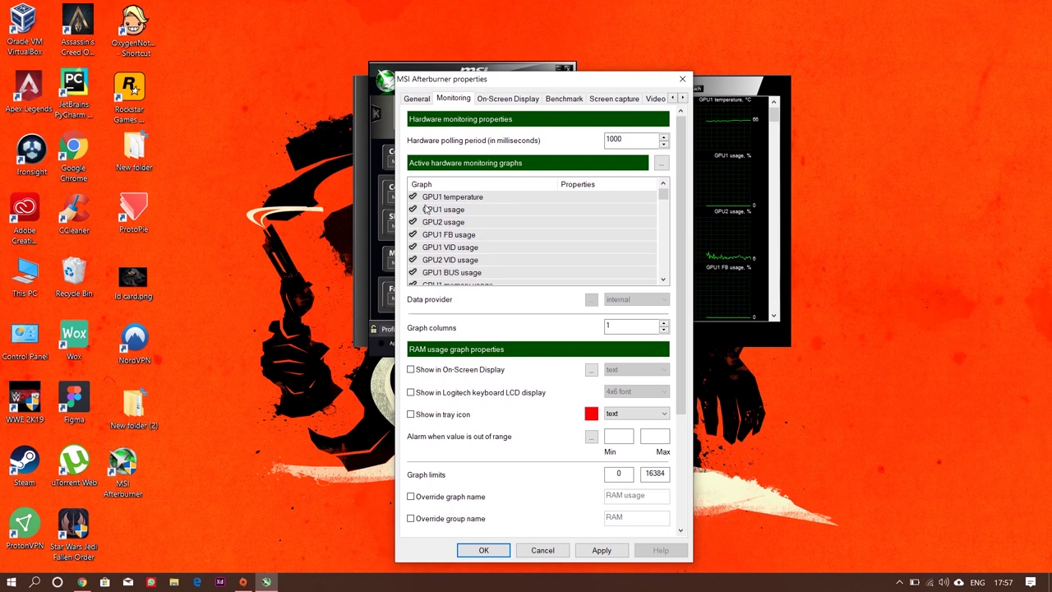
{"action": "left_click", "coordinate": [455, 200]}
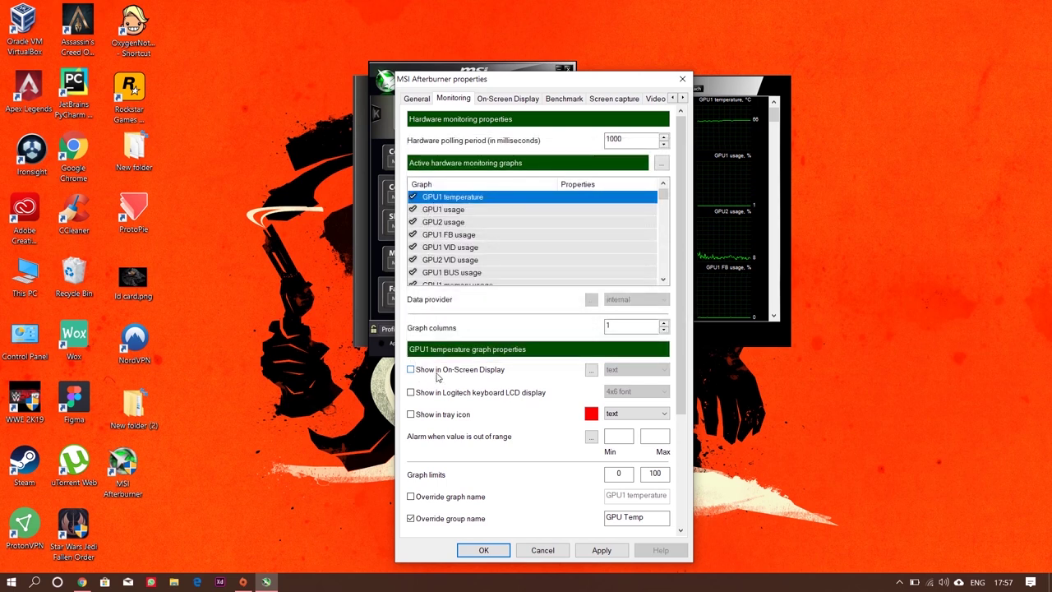
{"action": "mouse_move", "coordinate": [436, 374]}
{"action": "left_click", "coordinate": [411, 370]}
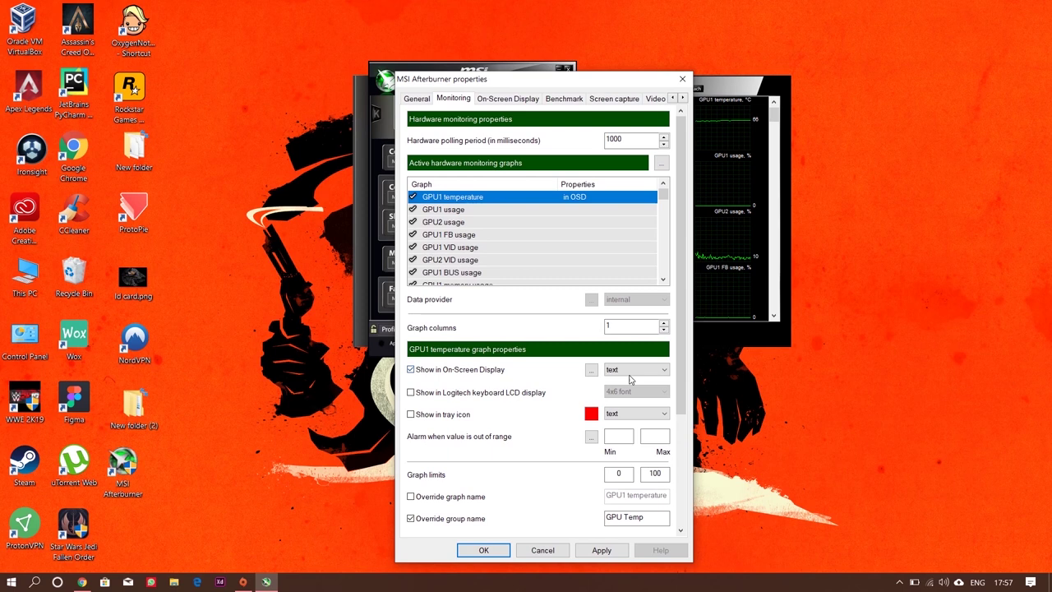
{"action": "left_click", "coordinate": [633, 369]}
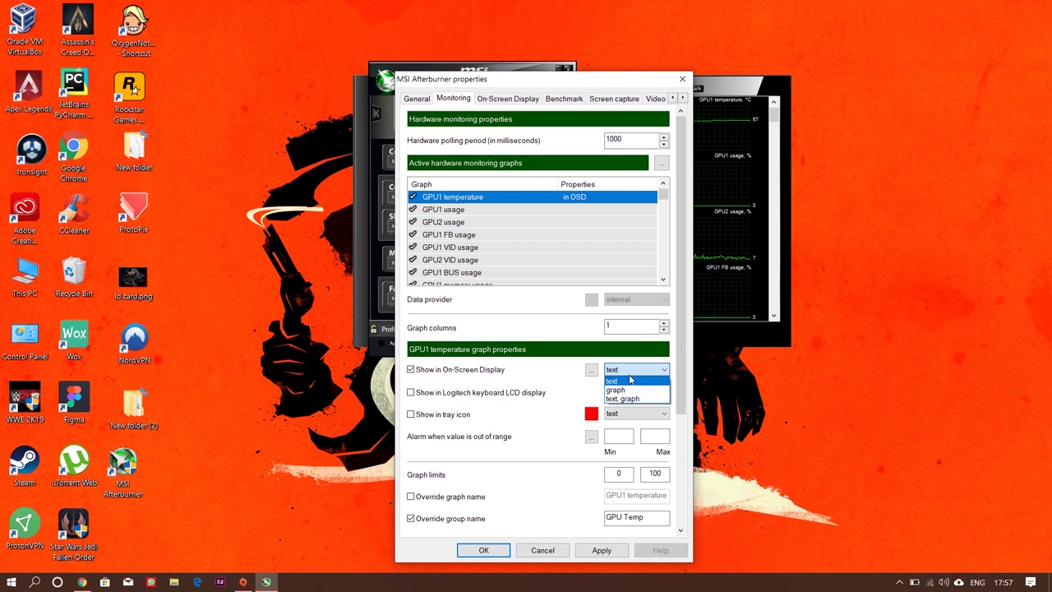
{"action": "left_click", "coordinate": [615, 381]}
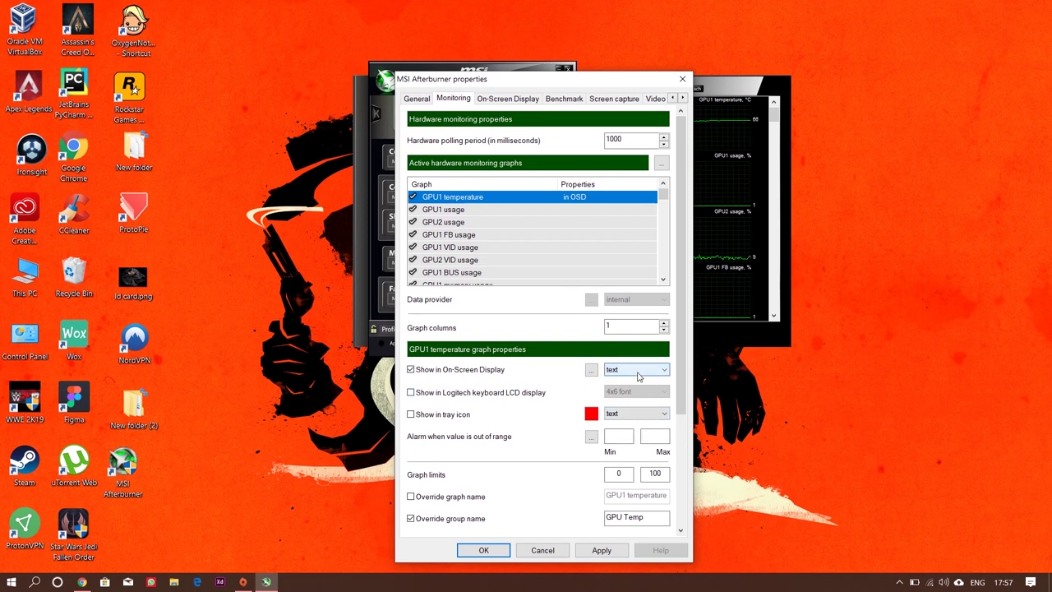
{"action": "mouse_move", "coordinate": [639, 376]}
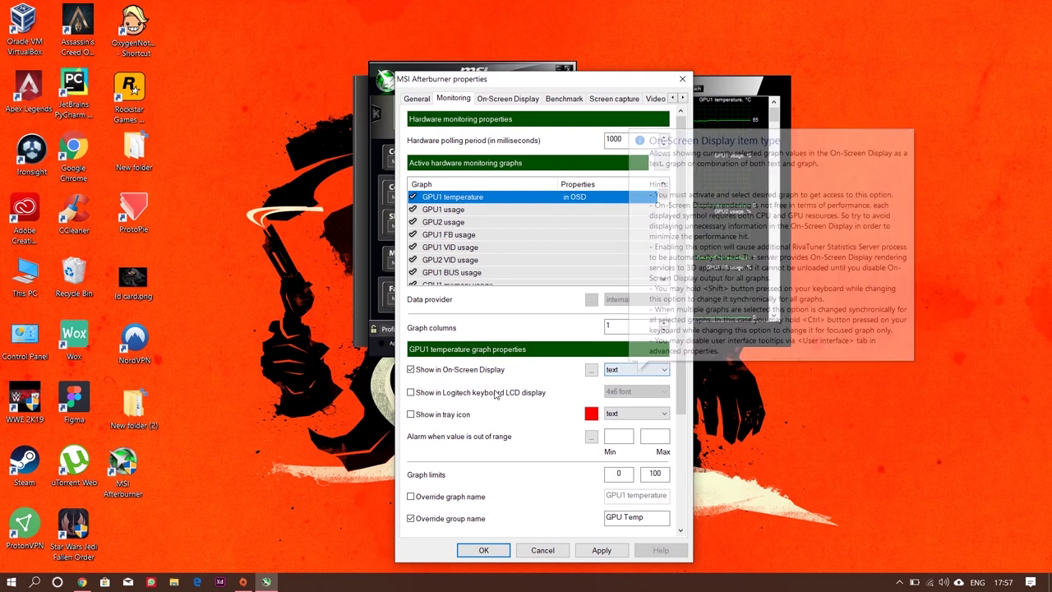
Step: Override the GPU1 temperature graph's group name with "gpu temp" and accept the properties
{"action": "left_click", "coordinate": [420, 524]}
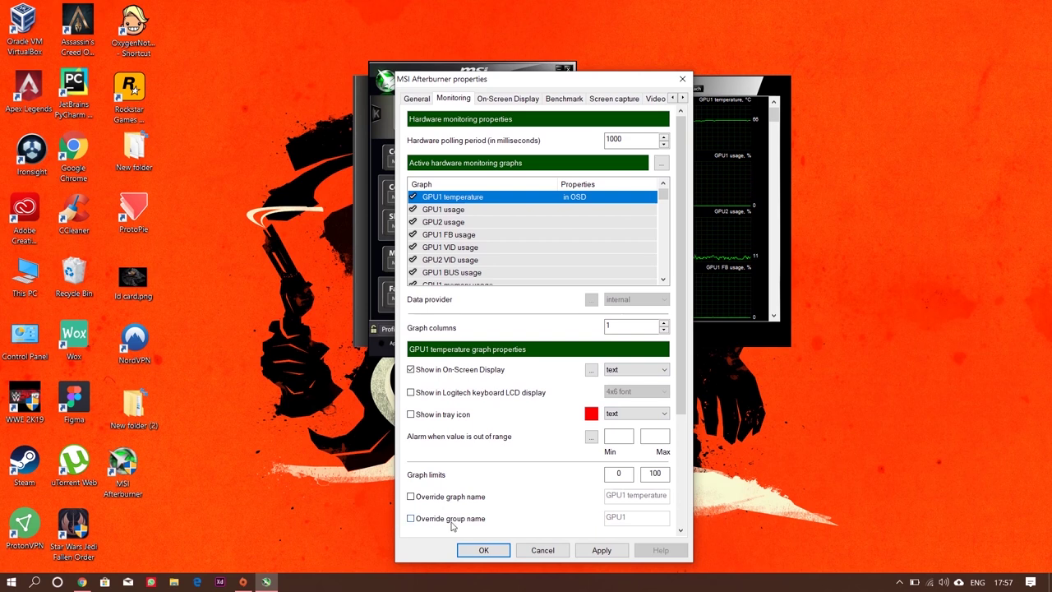
{"action": "left_click", "coordinate": [447, 523]}
{"action": "double_click", "coordinate": [633, 516]}
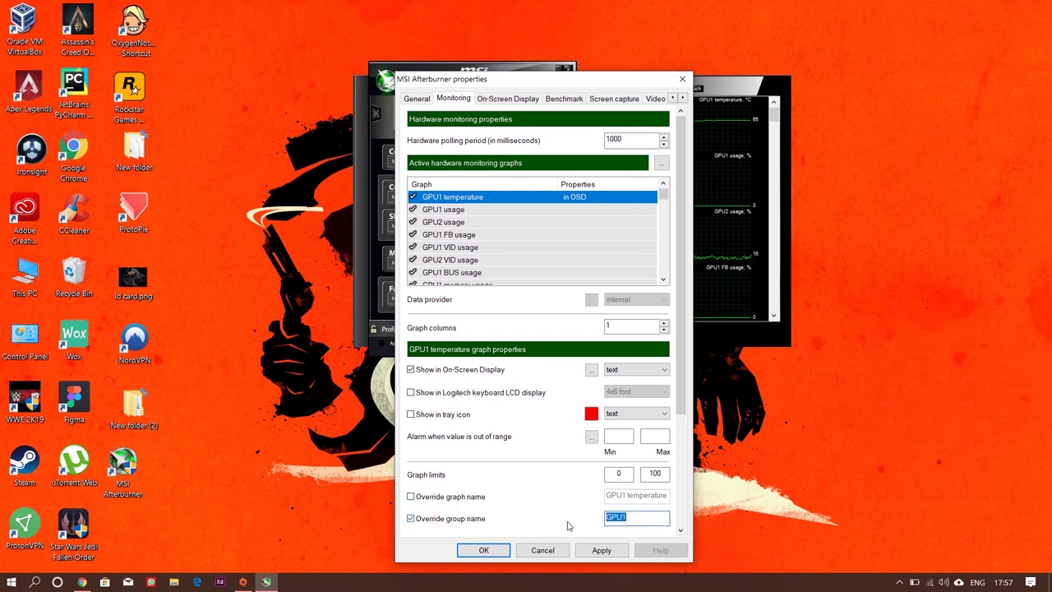
{"action": "type", "text": "gpu temp"}
{"action": "key", "text": "Return"}
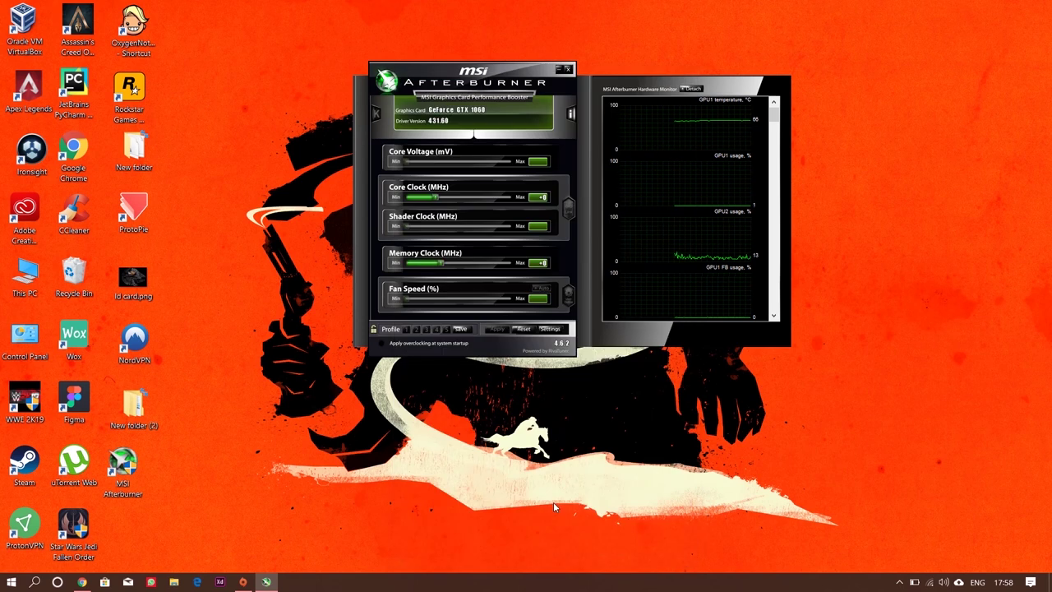
Step: Reopen the monitoring properties and enable Show in On-Screen Display for the GPU1 usage graph, keeping its GTX1060 group name
{"action": "left_click", "coordinate": [548, 330]}
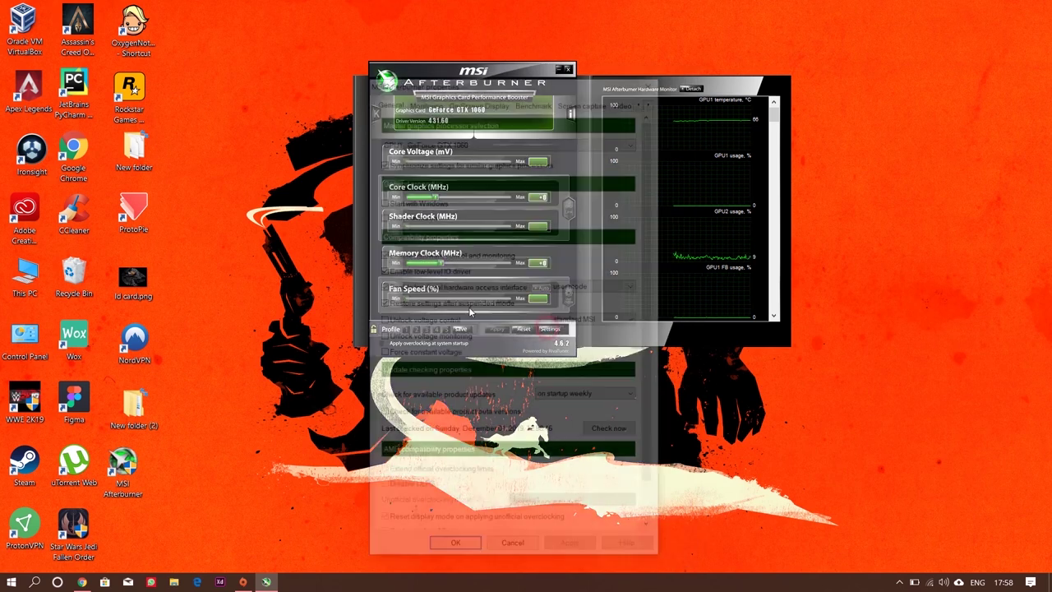
{"action": "left_click", "coordinate": [421, 99]}
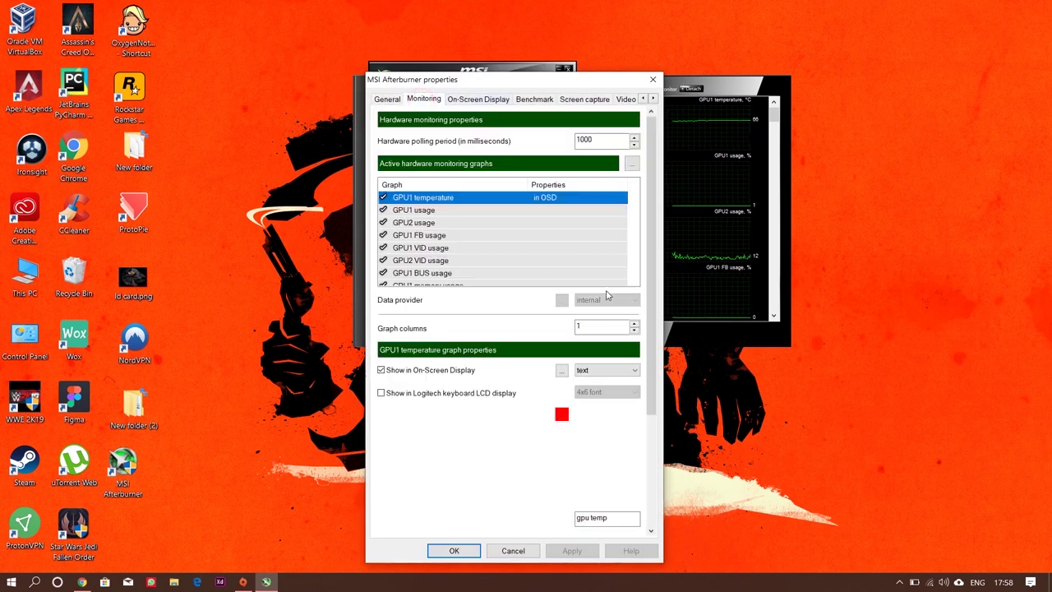
{"action": "left_click", "coordinate": [417, 211]}
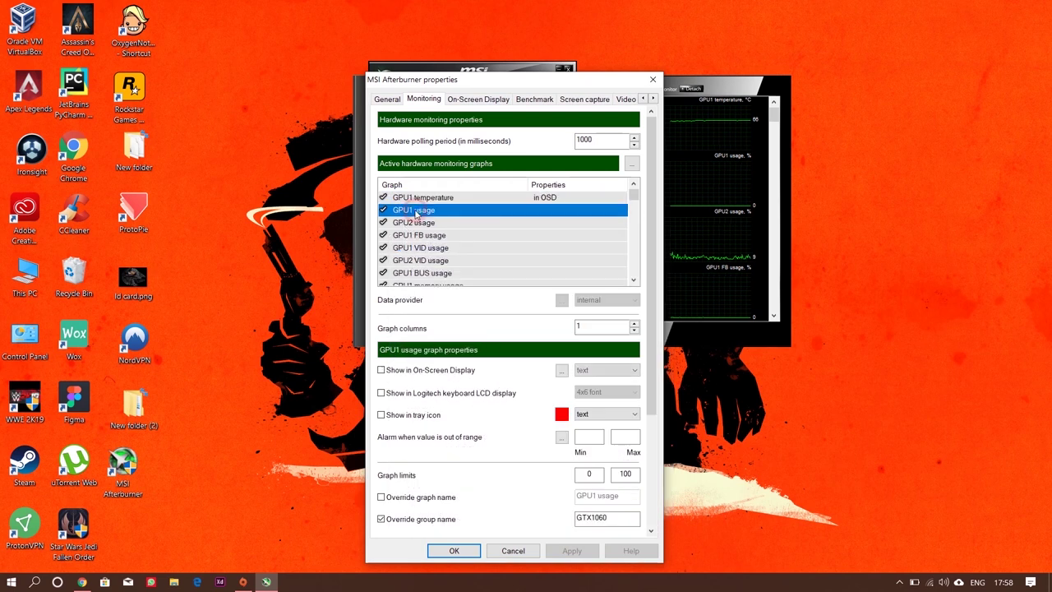
{"action": "left_click", "coordinate": [400, 371]}
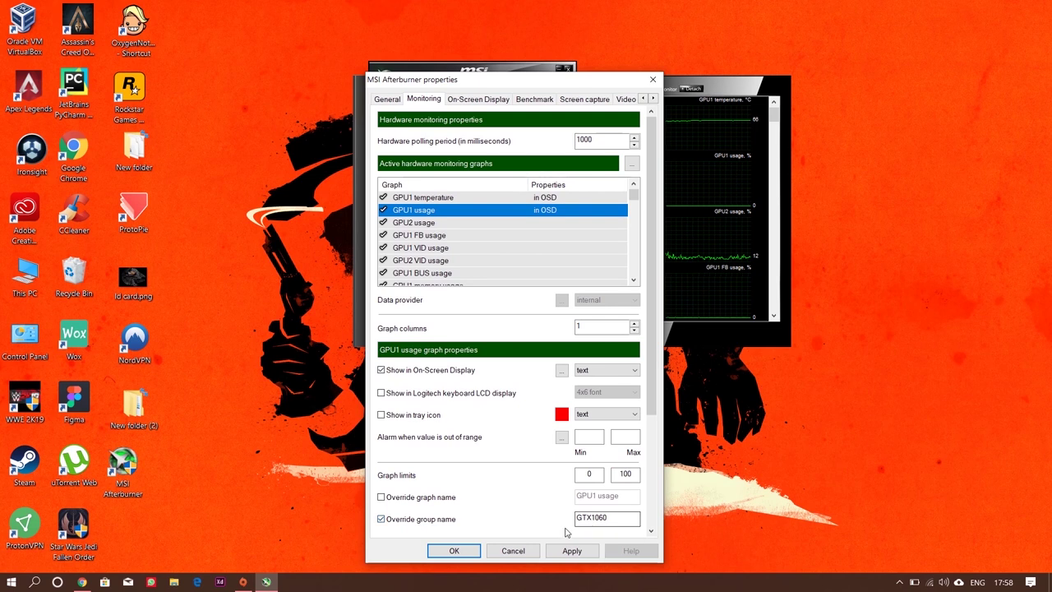
{"action": "left_click", "coordinate": [608, 520]}
{"action": "scroll", "coordinate": [508, 237], "scroll_direction": "down", "scroll_amount": 1}
{"action": "scroll", "coordinate": [473, 233], "scroll_direction": "down", "scroll_amount": 2}
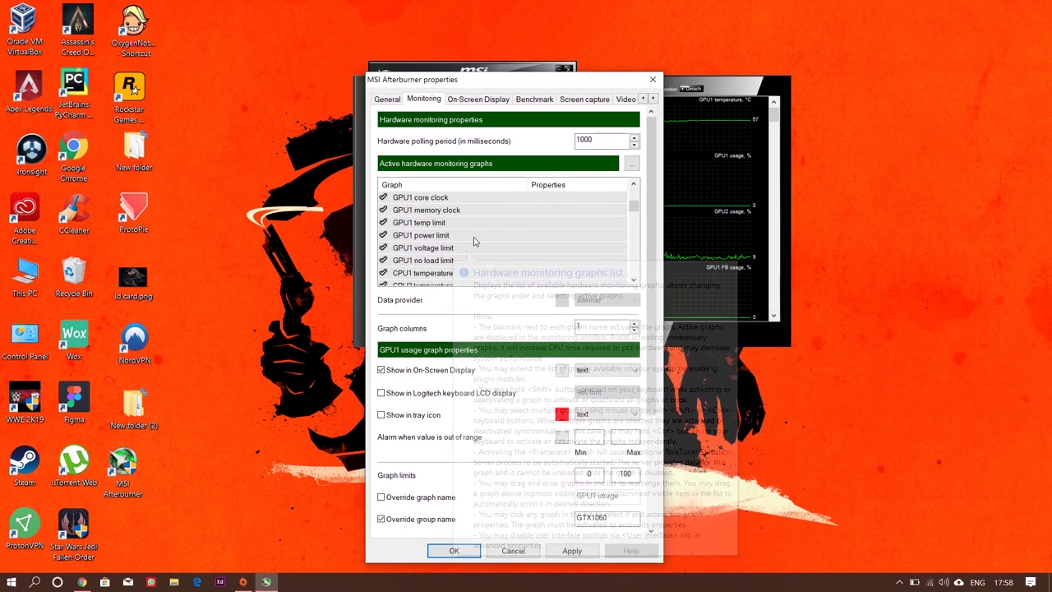
{"action": "scroll", "coordinate": [460, 234], "scroll_direction": "up", "scroll_amount": 3}
{"action": "left_click", "coordinate": [461, 210]}
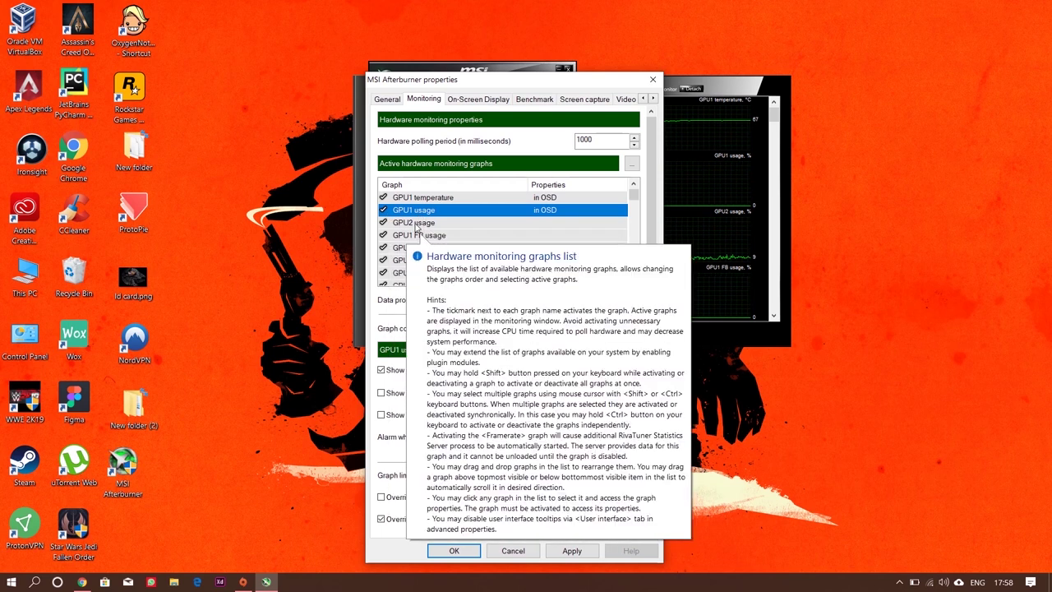
Step: Enable Show in On-Screen Display for the overall CPU temperature graph, with text as its display type
{"action": "left_click", "coordinate": [415, 224]}
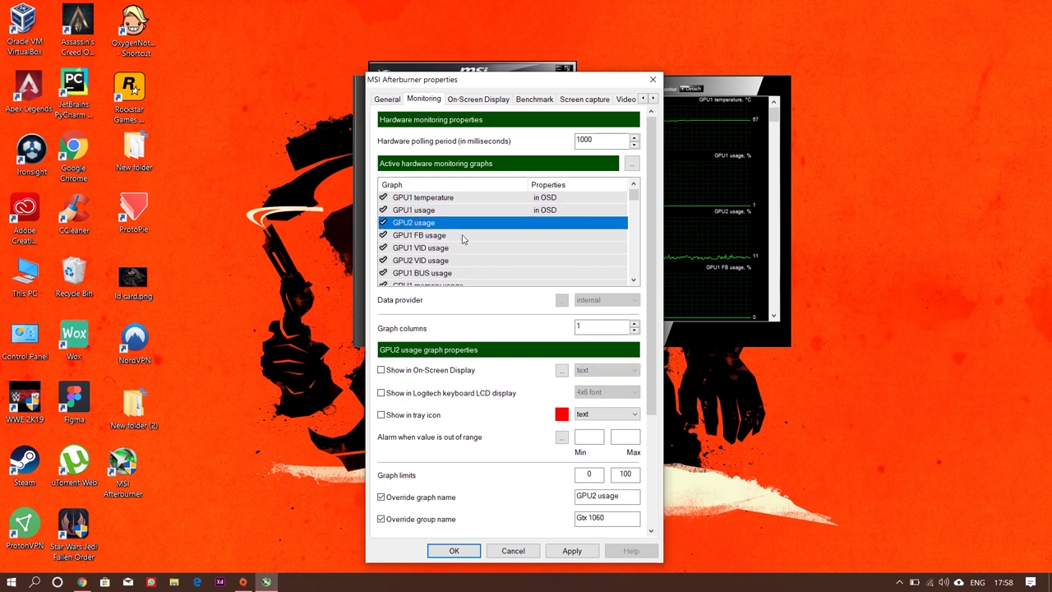
{"action": "scroll", "coordinate": [436, 237], "scroll_direction": "down", "scroll_amount": 1}
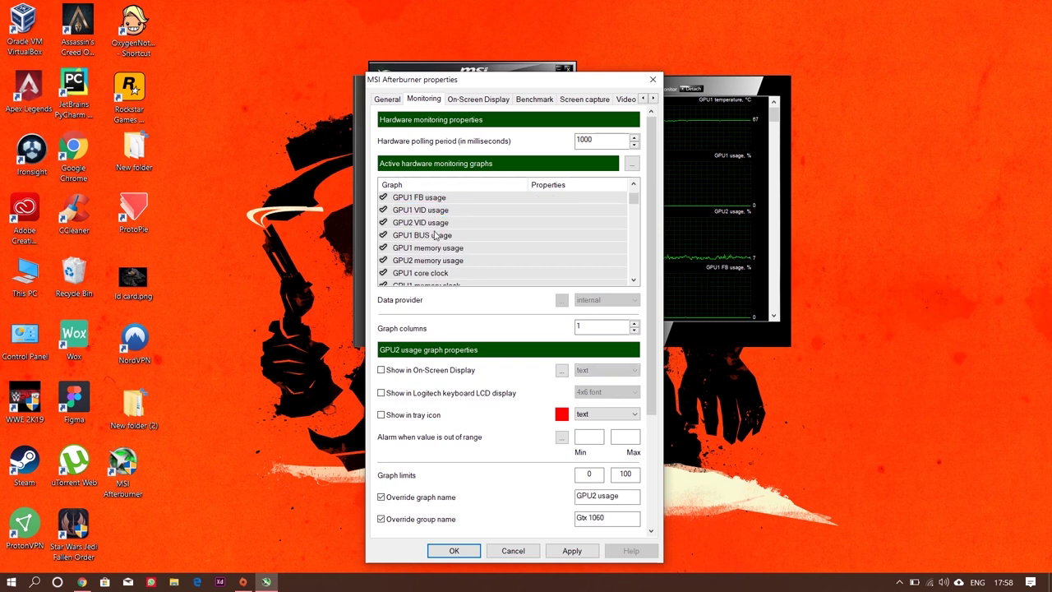
{"action": "scroll", "coordinate": [453, 230], "scroll_direction": "down", "scroll_amount": 1}
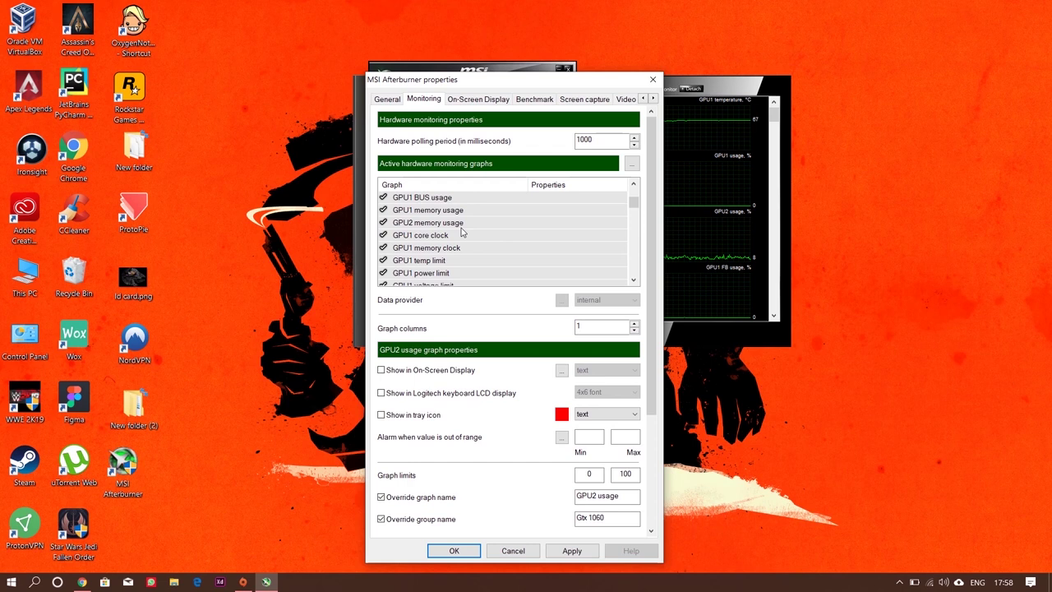
{"action": "scroll", "coordinate": [450, 232], "scroll_direction": "down", "scroll_amount": 1}
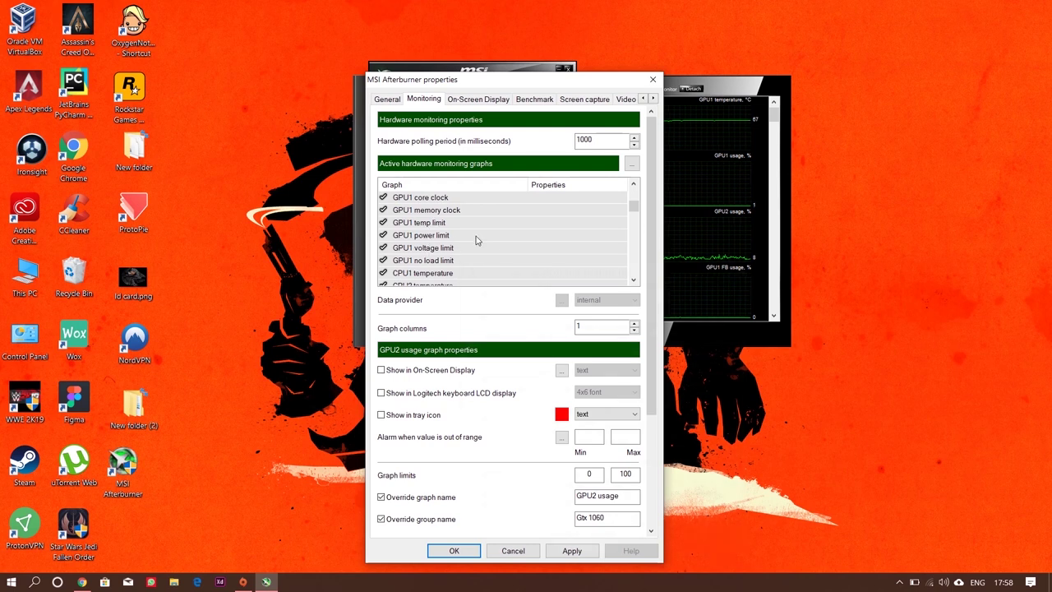
{"action": "scroll", "coordinate": [448, 243], "scroll_direction": "down", "scroll_amount": 1}
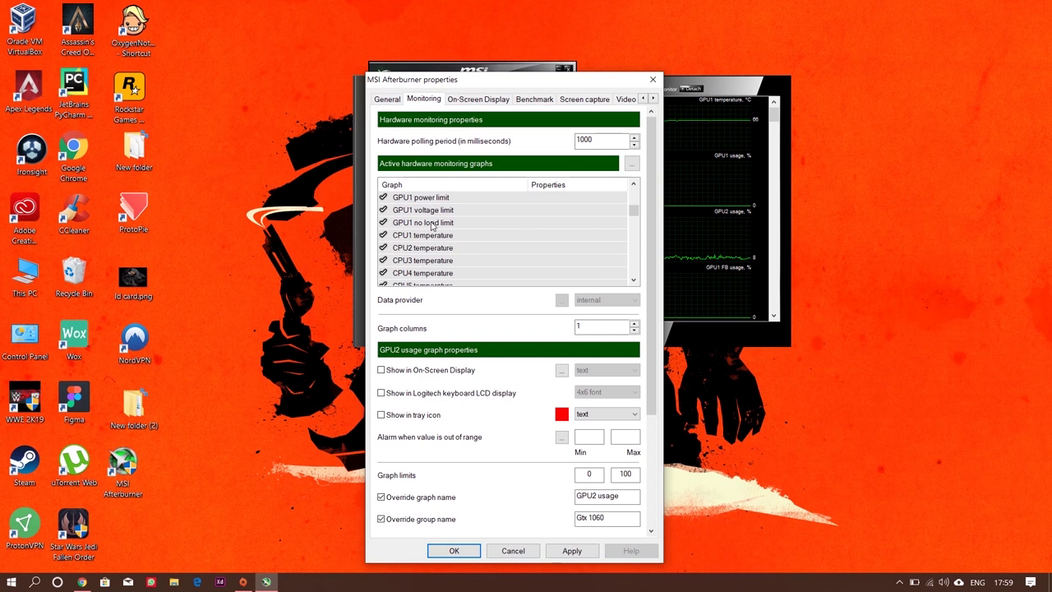
{"action": "scroll", "coordinate": [427, 252], "scroll_direction": "down", "scroll_amount": 1}
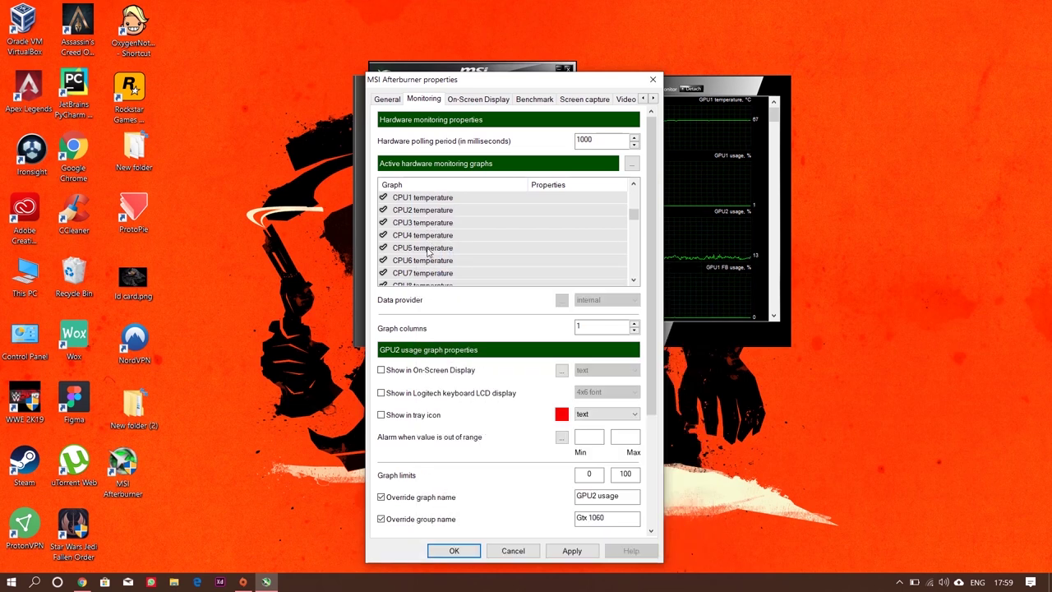
{"action": "scroll", "coordinate": [440, 260], "scroll_direction": "down", "scroll_amount": 3}
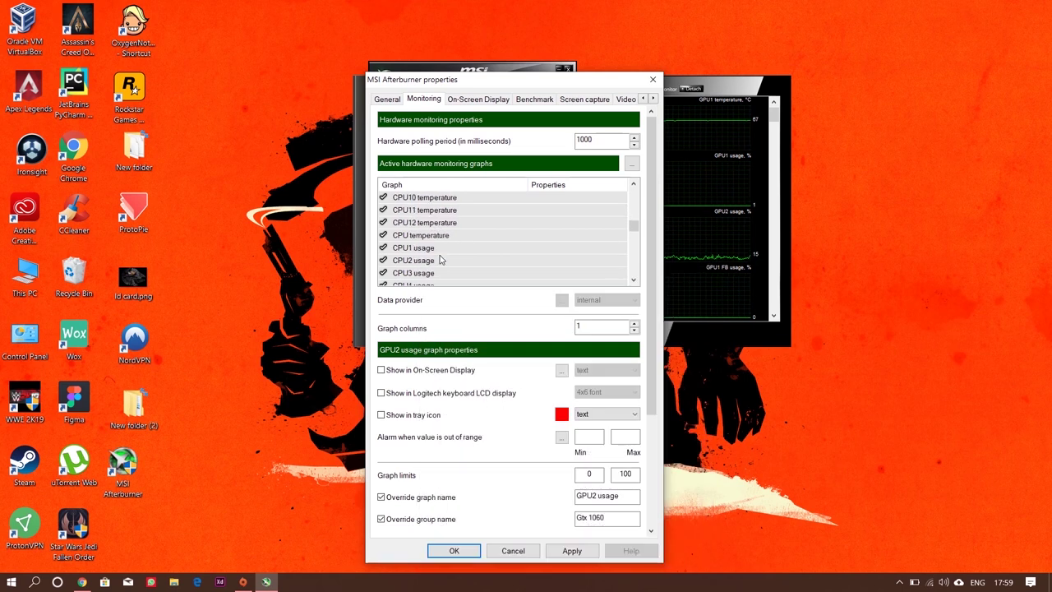
{"action": "left_click", "coordinate": [427, 235]}
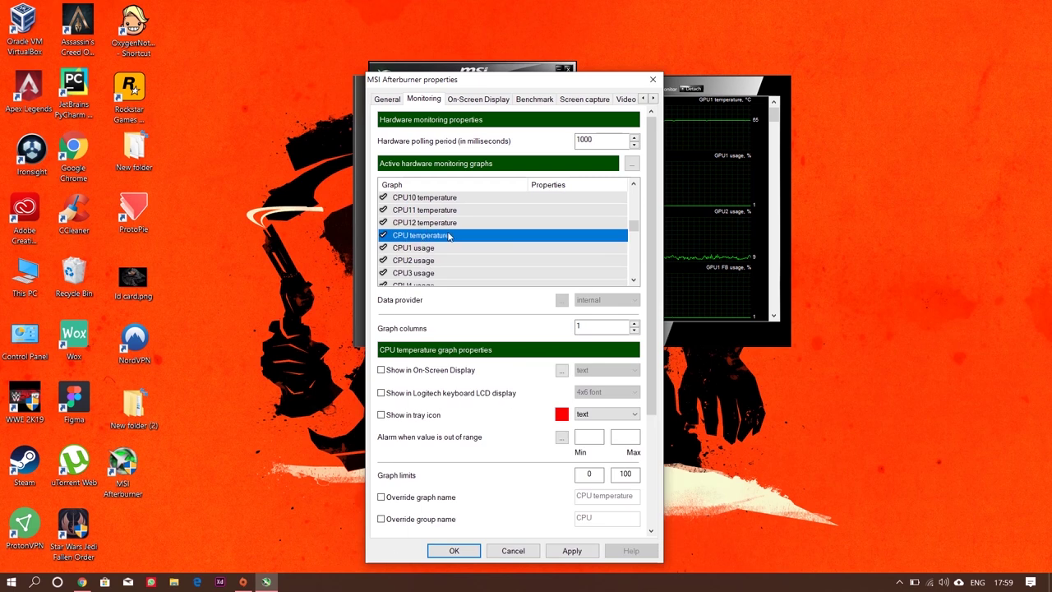
{"action": "scroll", "coordinate": [438, 220], "scroll_direction": "up", "scroll_amount": 1}
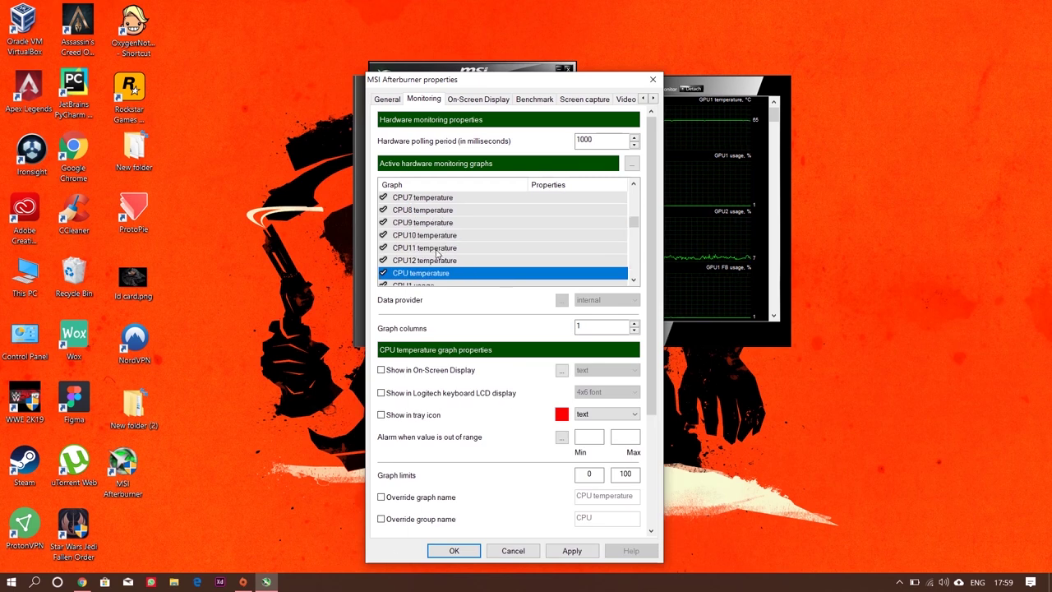
{"action": "scroll", "coordinate": [419, 262], "scroll_direction": "down", "scroll_amount": 1}
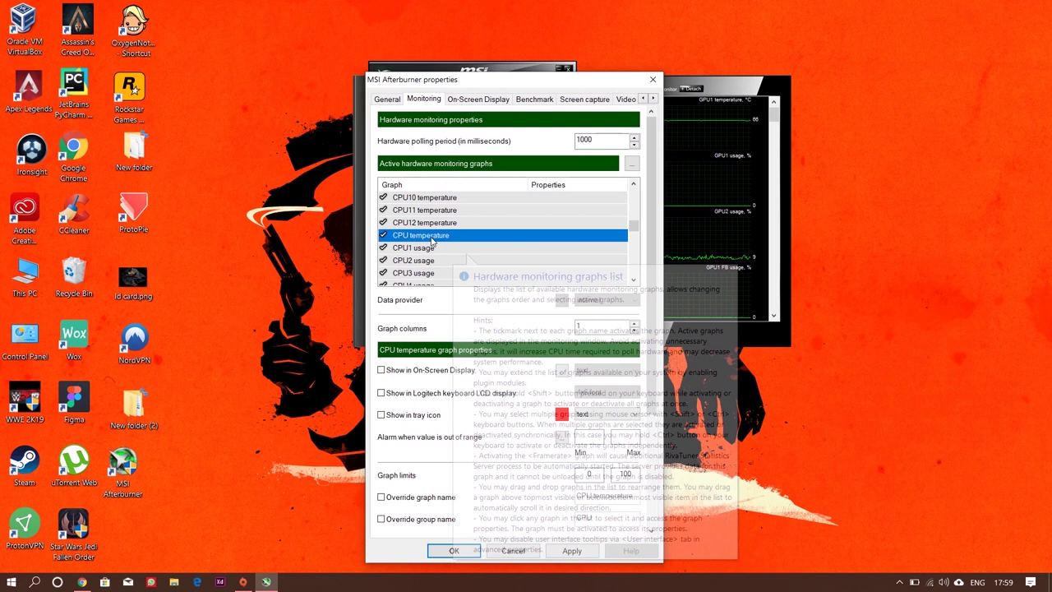
{"action": "left_click", "coordinate": [381, 369]}
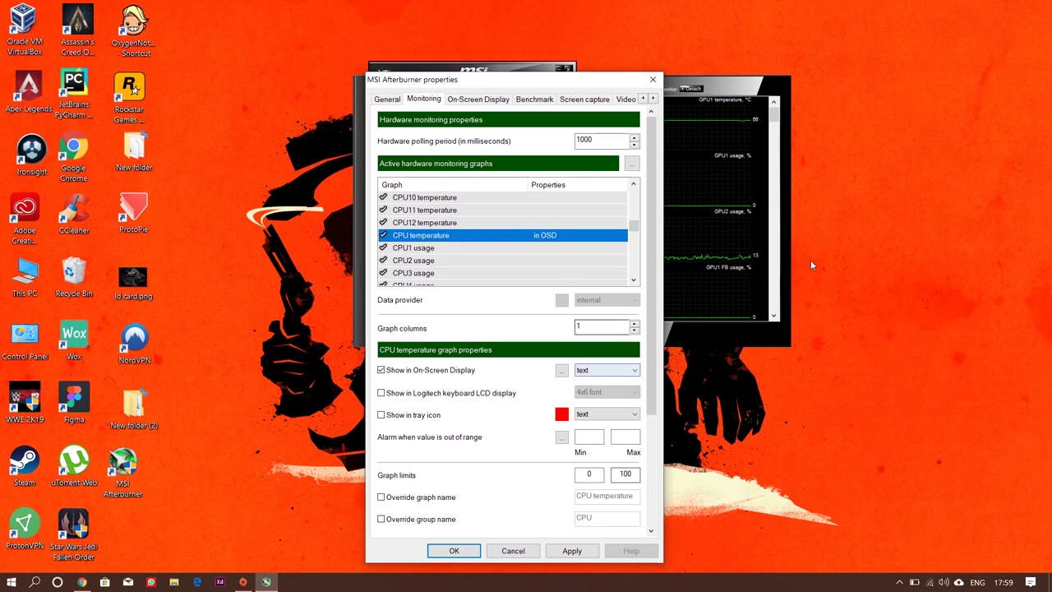
Step: Enable Show in On-Screen Display for the RAM usage graph, with text as its display type
{"action": "scroll", "coordinate": [479, 263], "scroll_direction": "down", "scroll_amount": 1}
{"action": "mouse_move", "coordinate": [475, 259]}
{"action": "scroll", "coordinate": [475, 258], "scroll_direction": "down", "scroll_amount": 4}
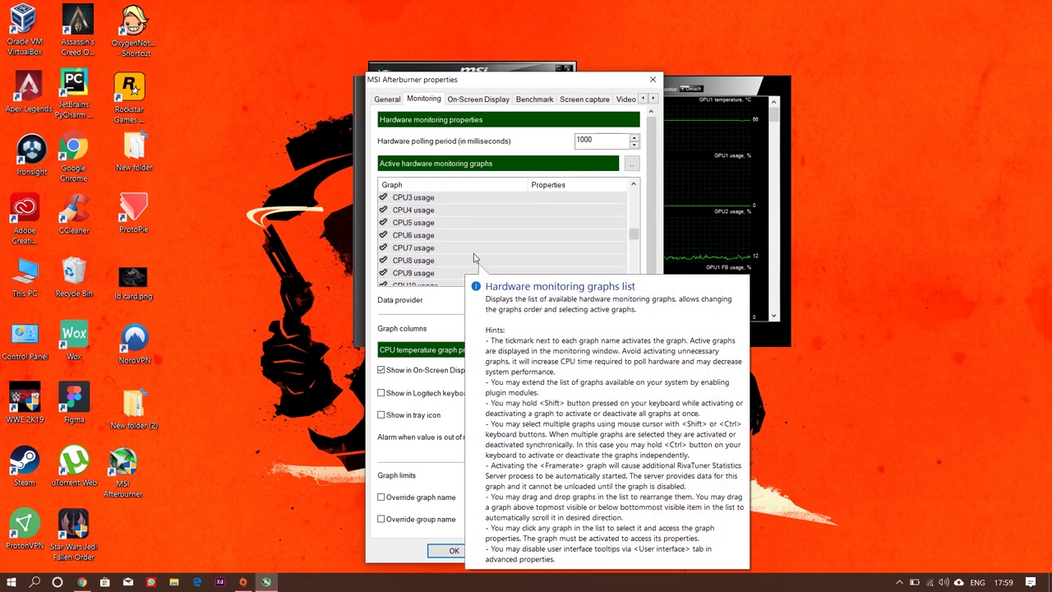
{"action": "scroll", "coordinate": [474, 257], "scroll_direction": "down", "scroll_amount": 4}
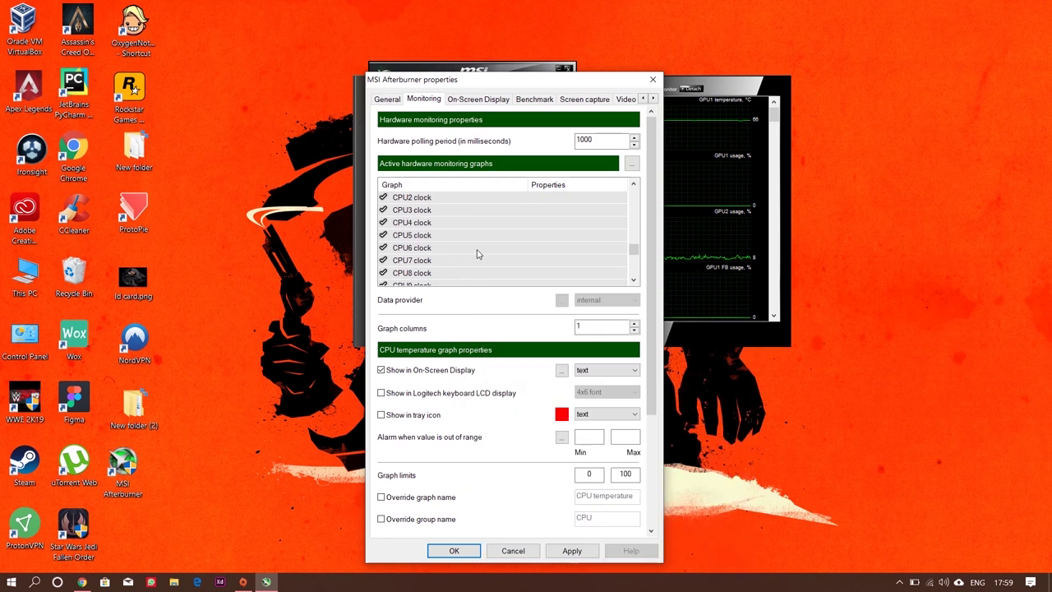
{"action": "left_click", "coordinate": [418, 247]}
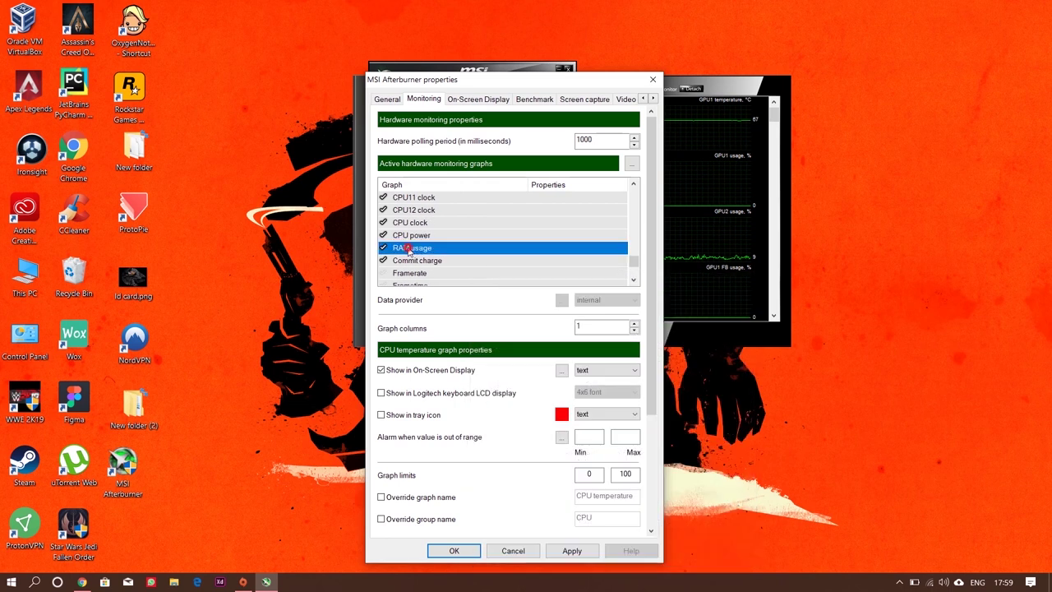
{"action": "left_click", "coordinate": [382, 369]}
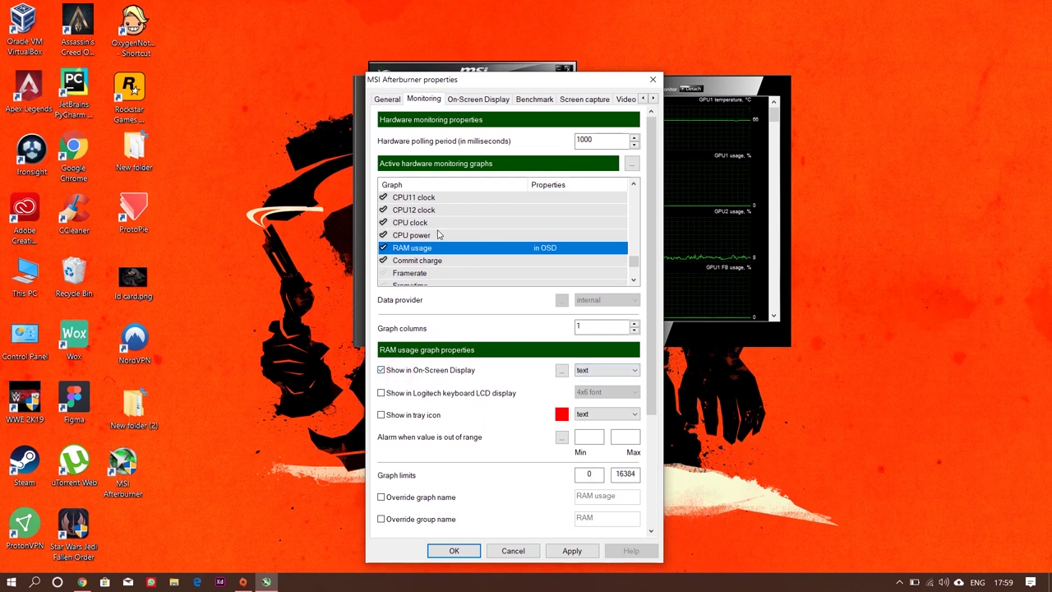
Step: Activate the Framerate graph and enable Show in On-Screen Display for it as text
{"action": "scroll", "coordinate": [448, 257], "scroll_direction": "down", "scroll_amount": 1}
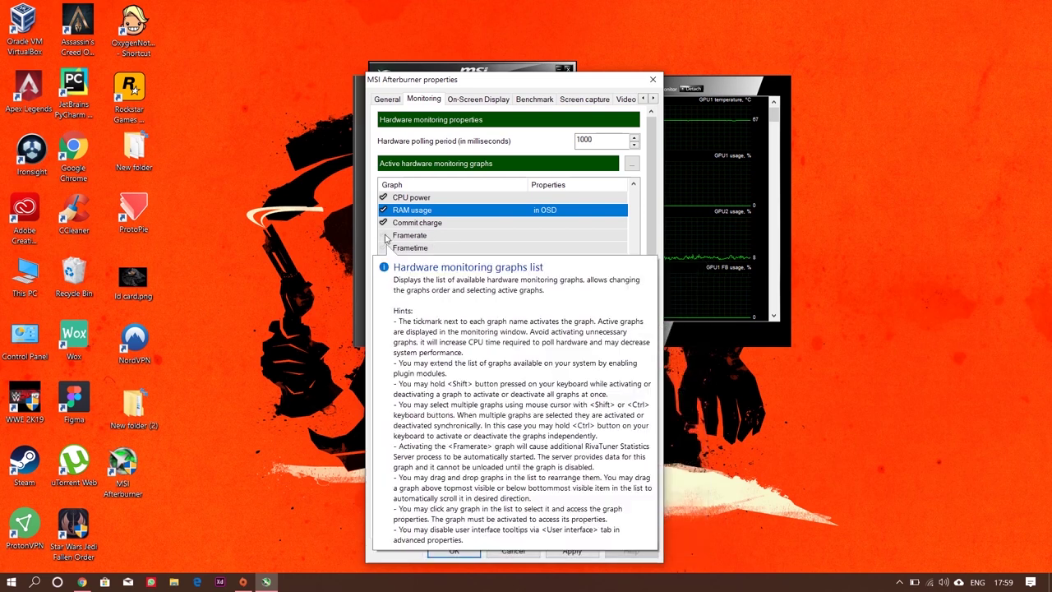
{"action": "left_click", "coordinate": [472, 238]}
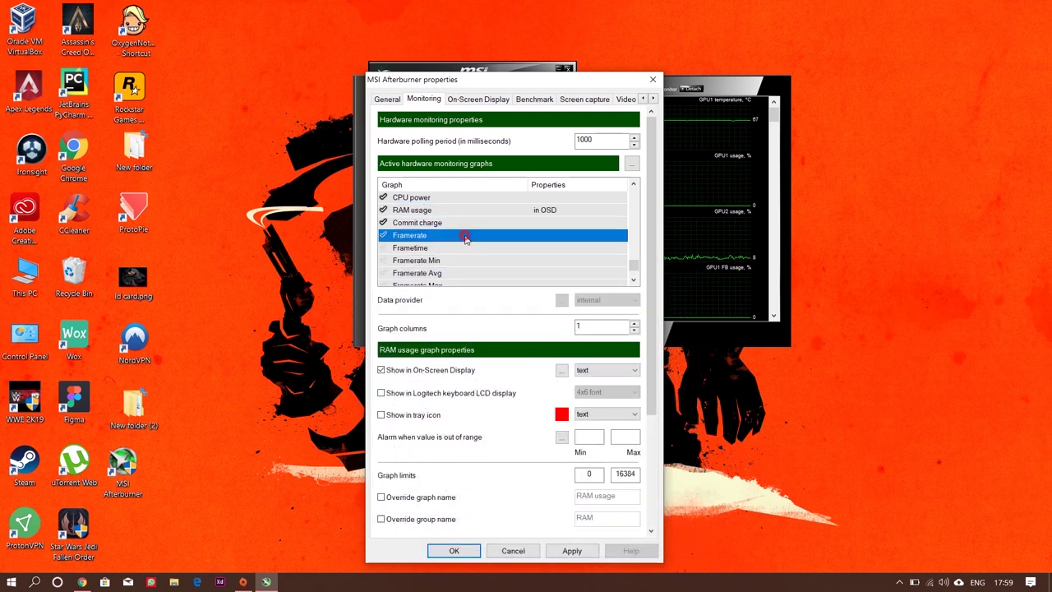
{"action": "left_click", "coordinate": [383, 235]}
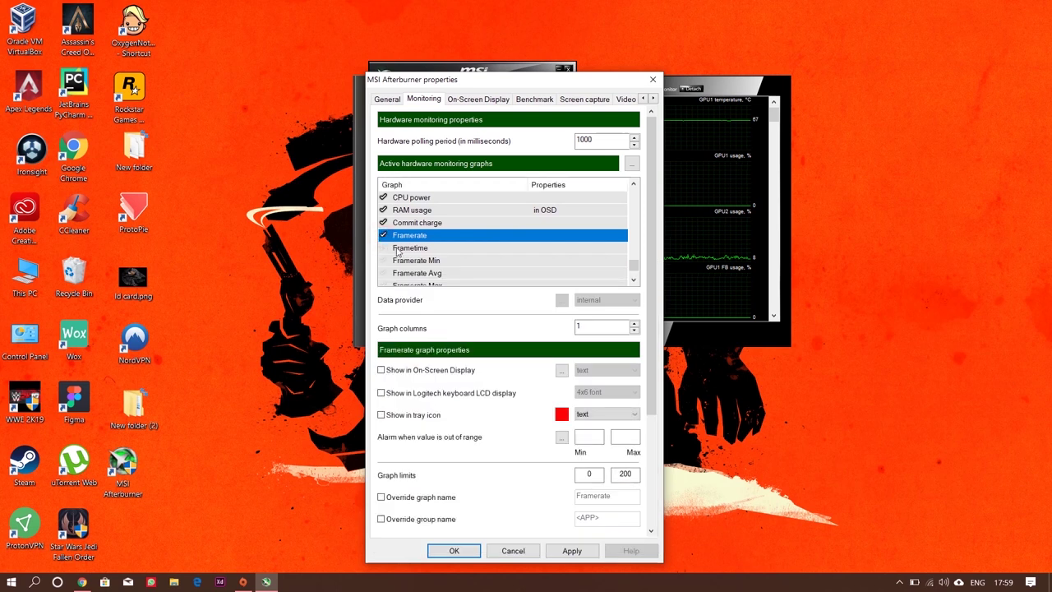
{"action": "left_click", "coordinate": [381, 371]}
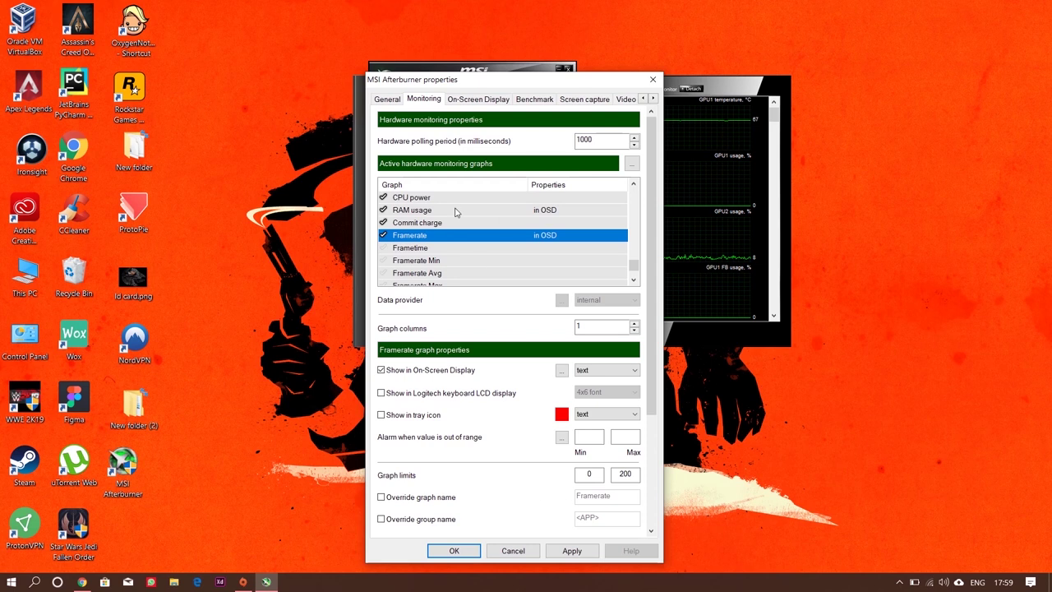
Step: Review the Frametime, Framerate 1% Low and other remaining monitoring graphs, and check the benchmark recording settings
{"action": "scroll", "coordinate": [475, 268], "scroll_direction": "down", "scroll_amount": 1}
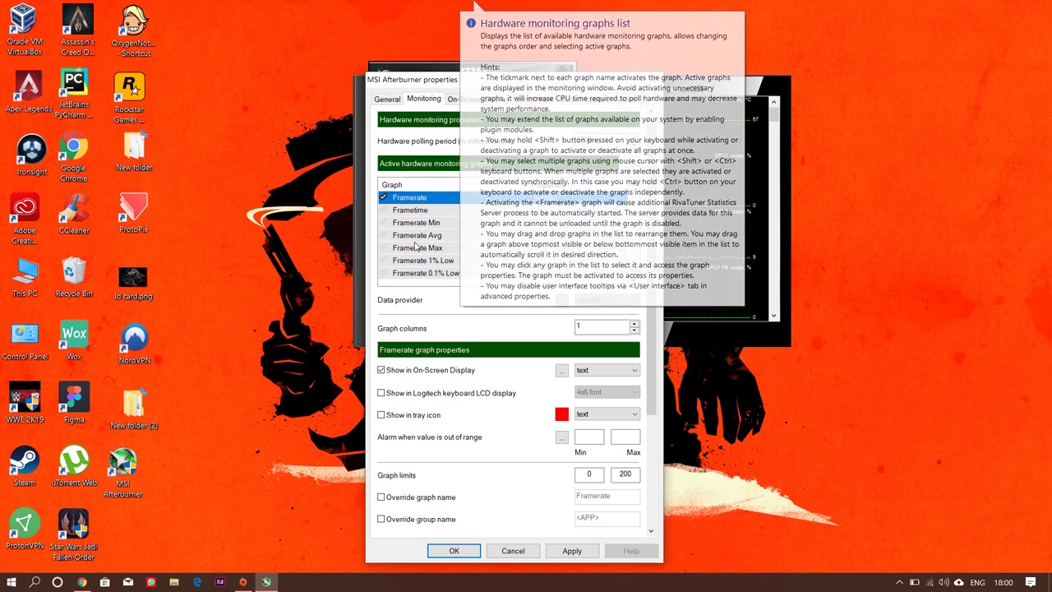
{"action": "left_click", "coordinate": [411, 211]}
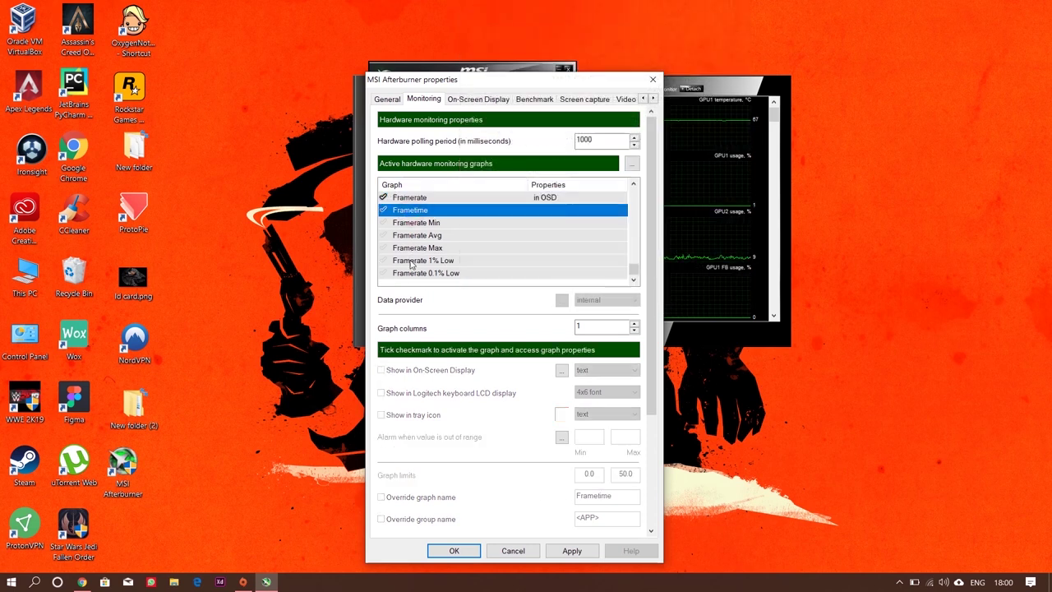
{"action": "left_click", "coordinate": [417, 259]}
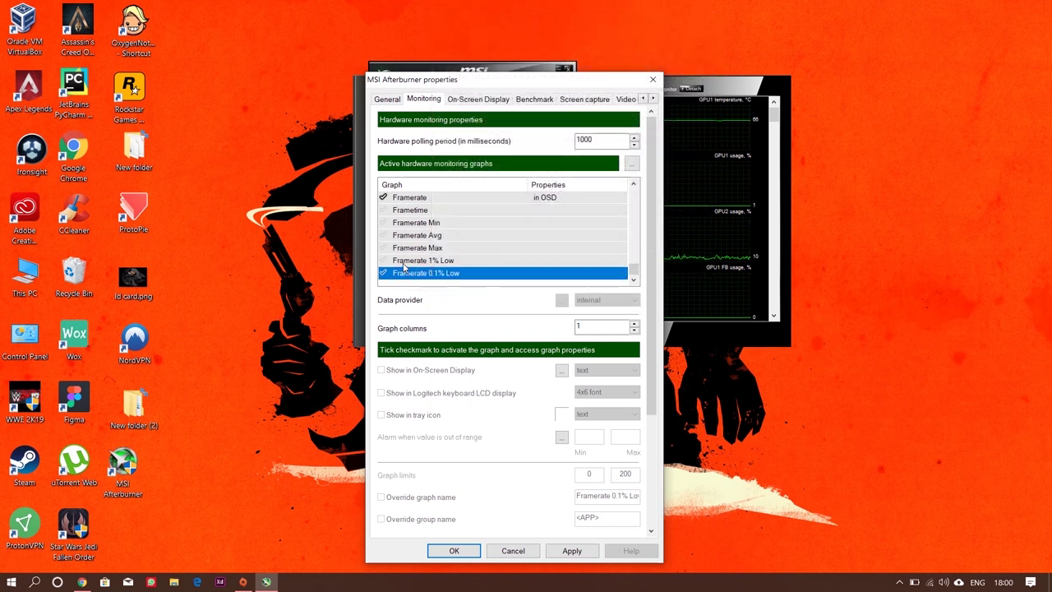
{"action": "left_click", "coordinate": [535, 99]}
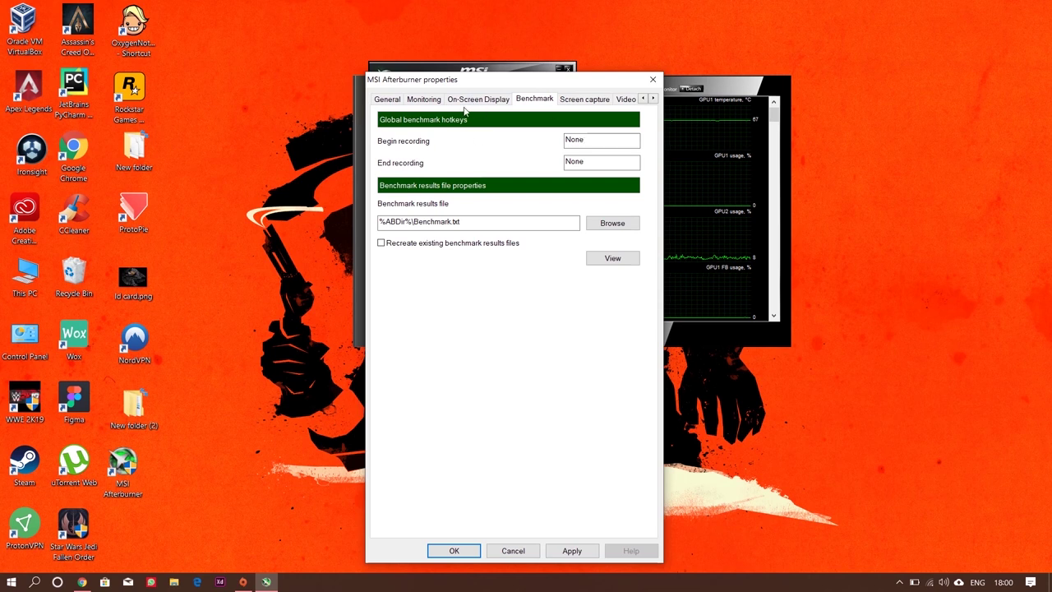
{"action": "left_click", "coordinate": [424, 99]}
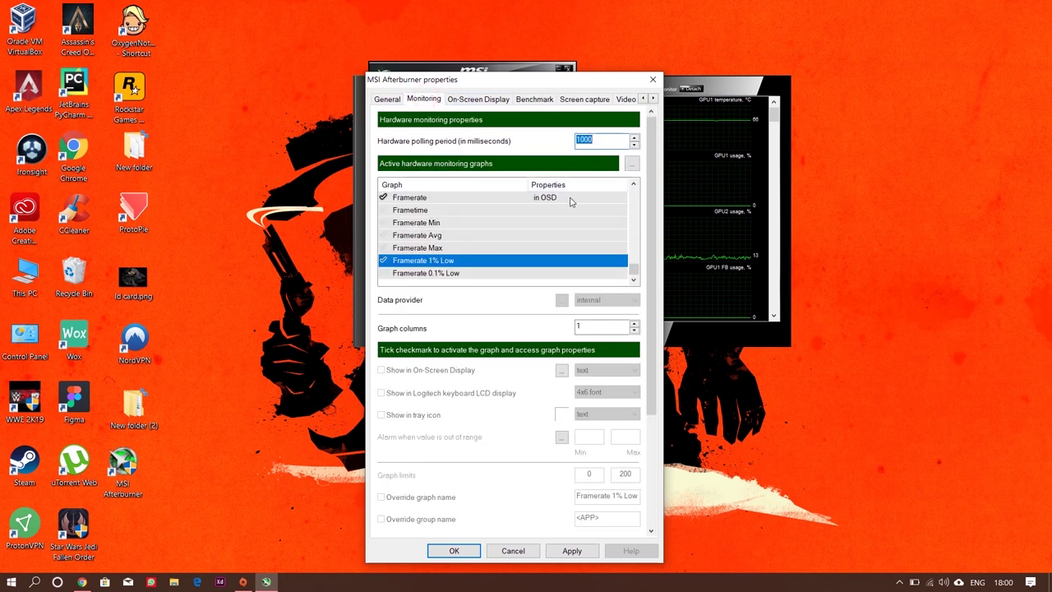
{"action": "mouse_move", "coordinate": [571, 202]}
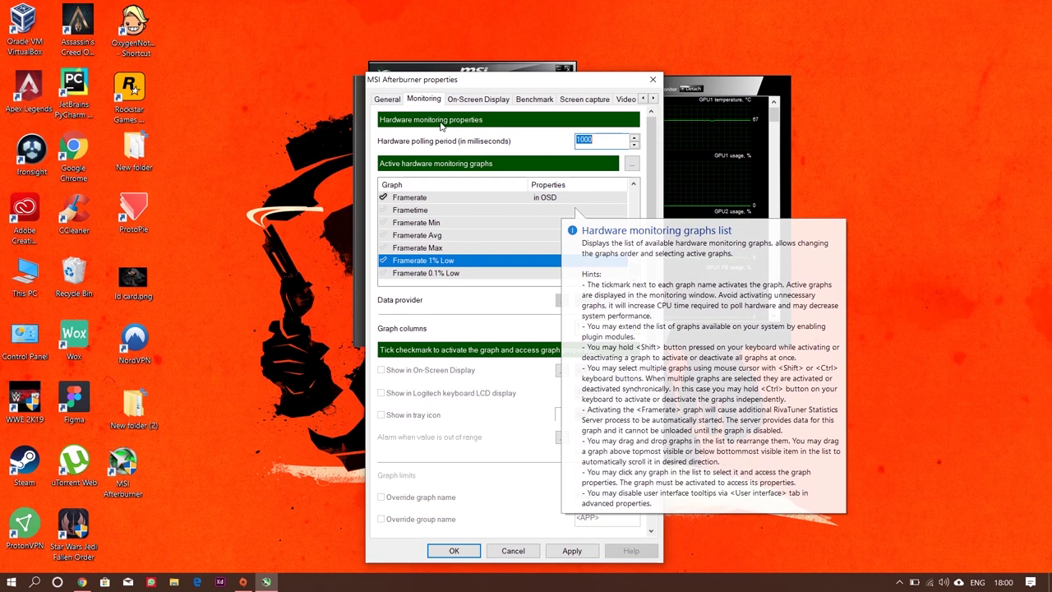
{"action": "scroll", "coordinate": [440, 214], "scroll_direction": "up", "scroll_amount": 5}
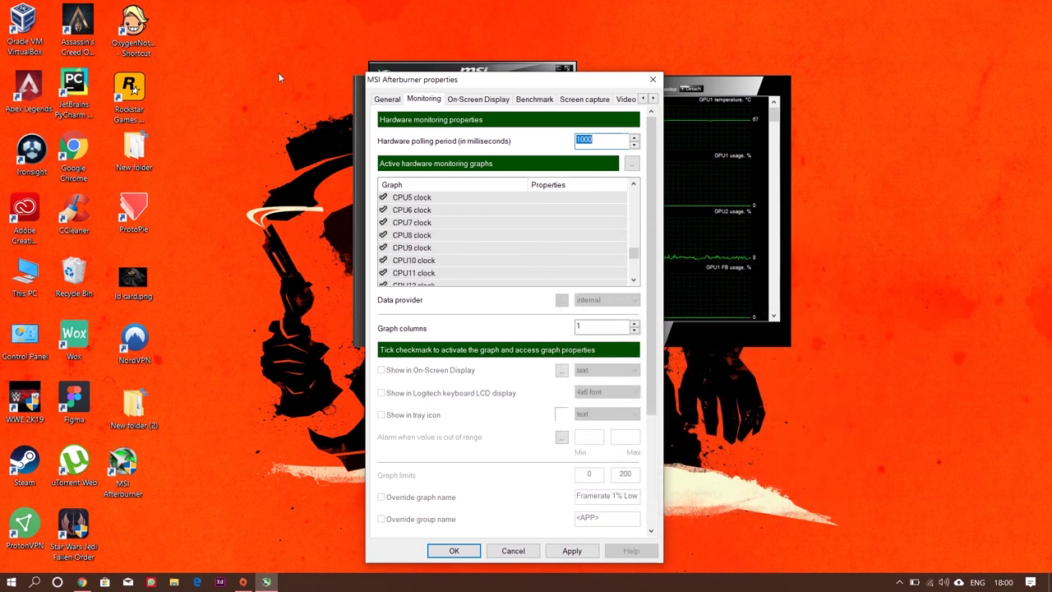
{"action": "scroll", "coordinate": [460, 224], "scroll_direction": "down", "scroll_amount": 5}
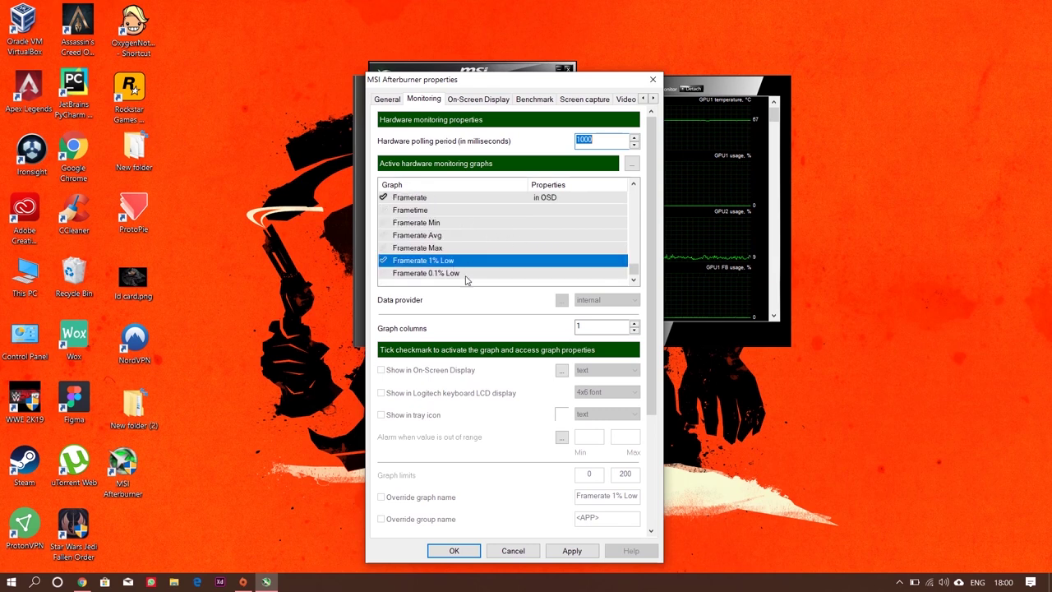
{"action": "scroll", "coordinate": [479, 198], "scroll_direction": "up", "scroll_amount": 1}
{"action": "scroll", "coordinate": [497, 247], "scroll_direction": "down", "scroll_amount": 1}
{"action": "scroll", "coordinate": [508, 235], "scroll_direction": "up", "scroll_amount": 5}
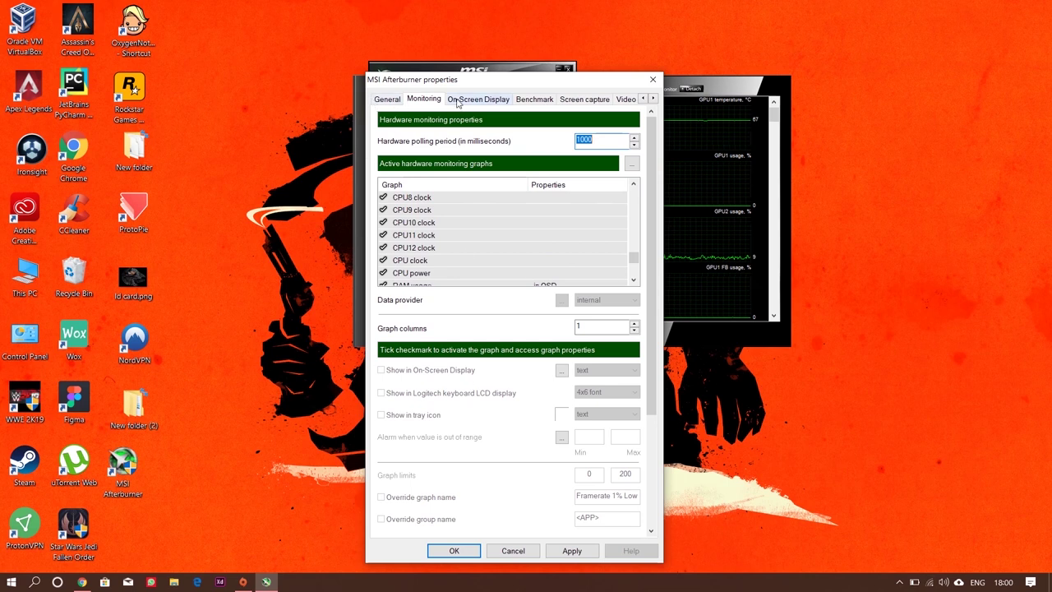
Step: Set the Toggle On-Screen Display hotkey to F8, then apply and accept the properties
{"action": "left_click", "coordinate": [477, 100]}
{"action": "left_click", "coordinate": [585, 142]}
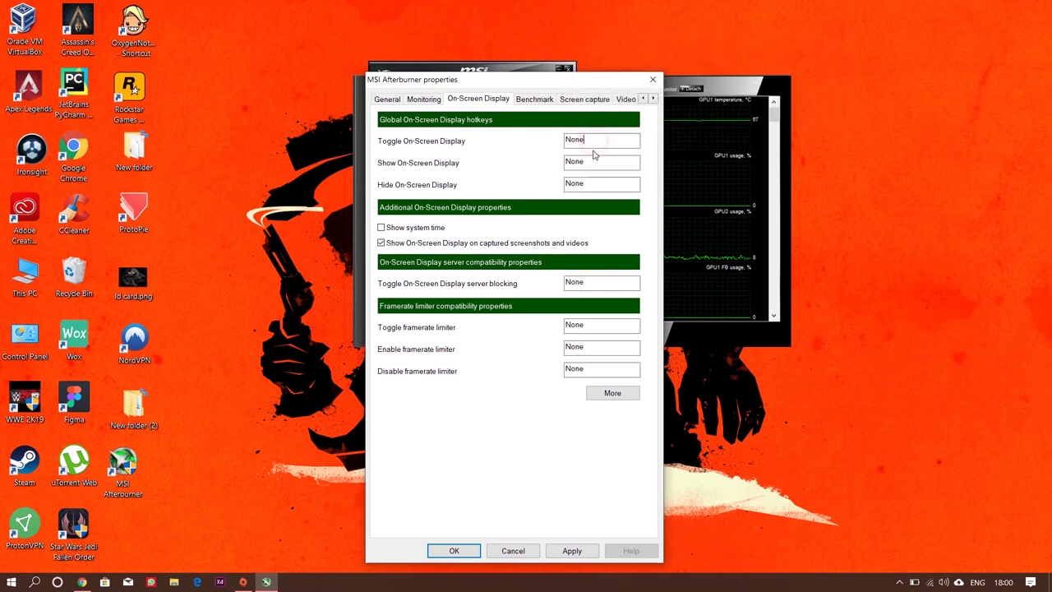
{"action": "key", "text": "F8"}
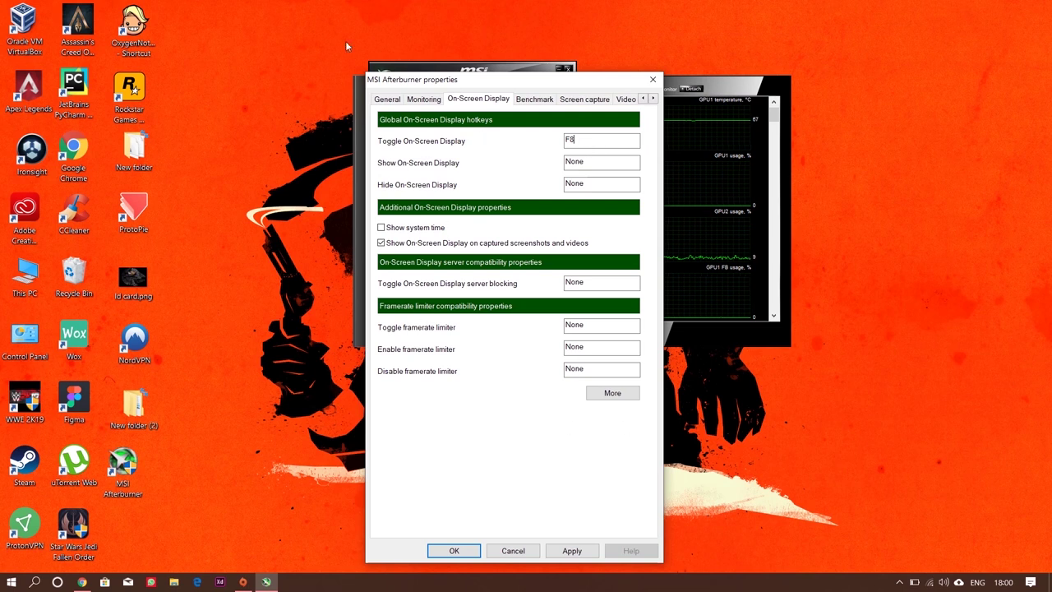
{"action": "left_click", "coordinate": [573, 552]}
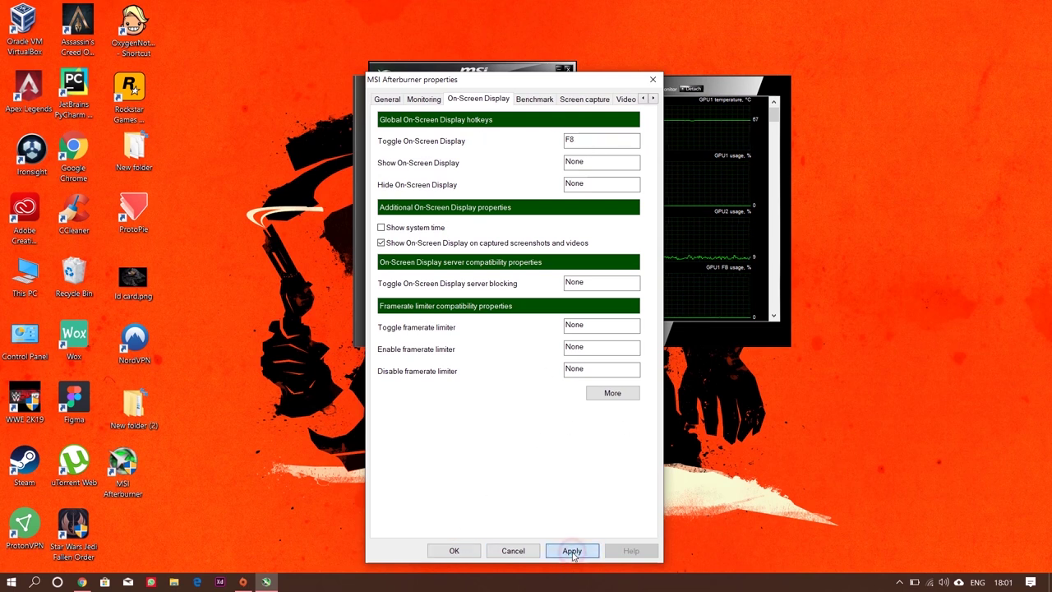
{"action": "left_click", "coordinate": [454, 551]}
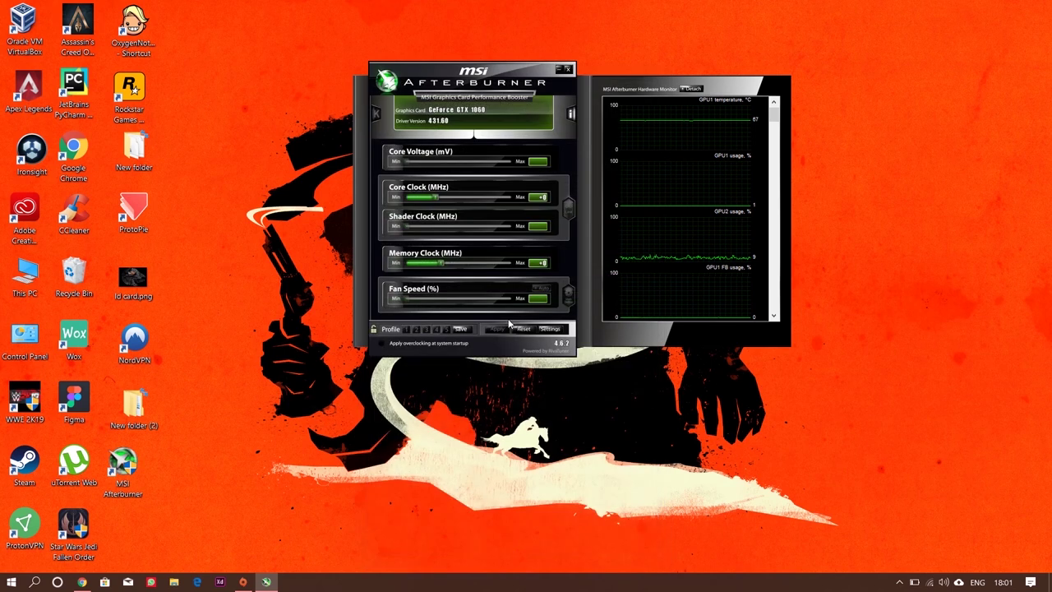
Step: Minimize MSI Afterburner and bring up the RivaTuner Statistics Server window from the system tray, moving it higher on the desktop
{"action": "left_click", "coordinate": [563, 70]}
{"action": "left_click", "coordinate": [899, 580]}
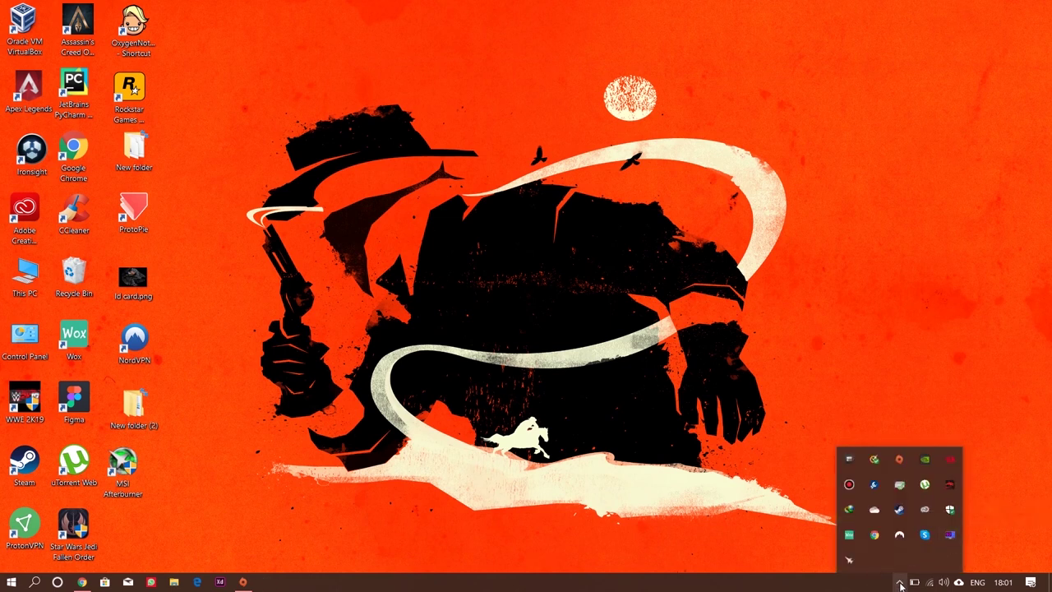
{"action": "left_click", "coordinate": [951, 536]}
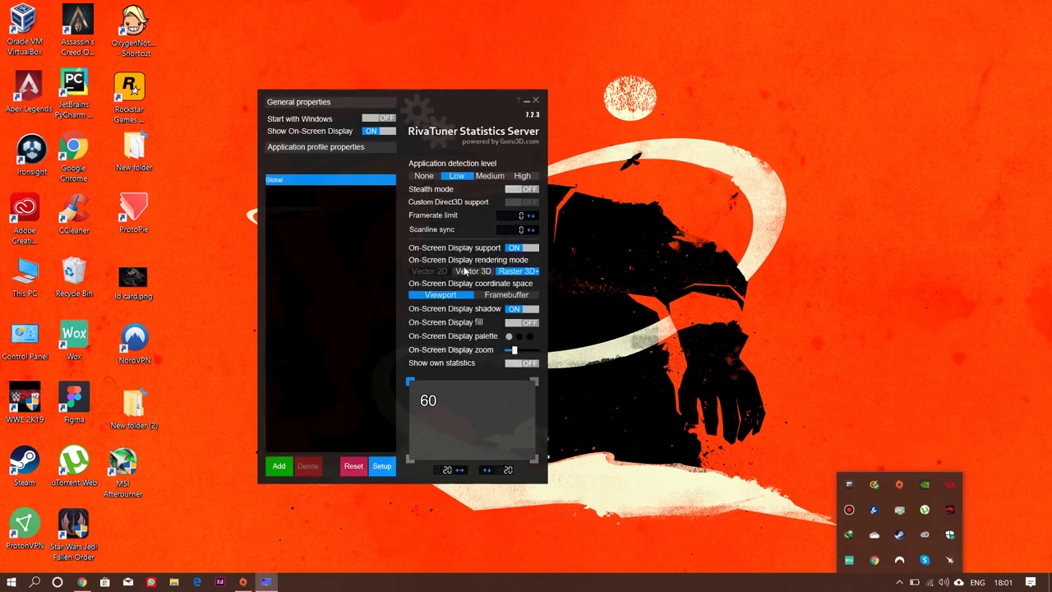
{"action": "left_click_drag", "start_coordinate": [415, 100], "coordinate": [428, 54]}
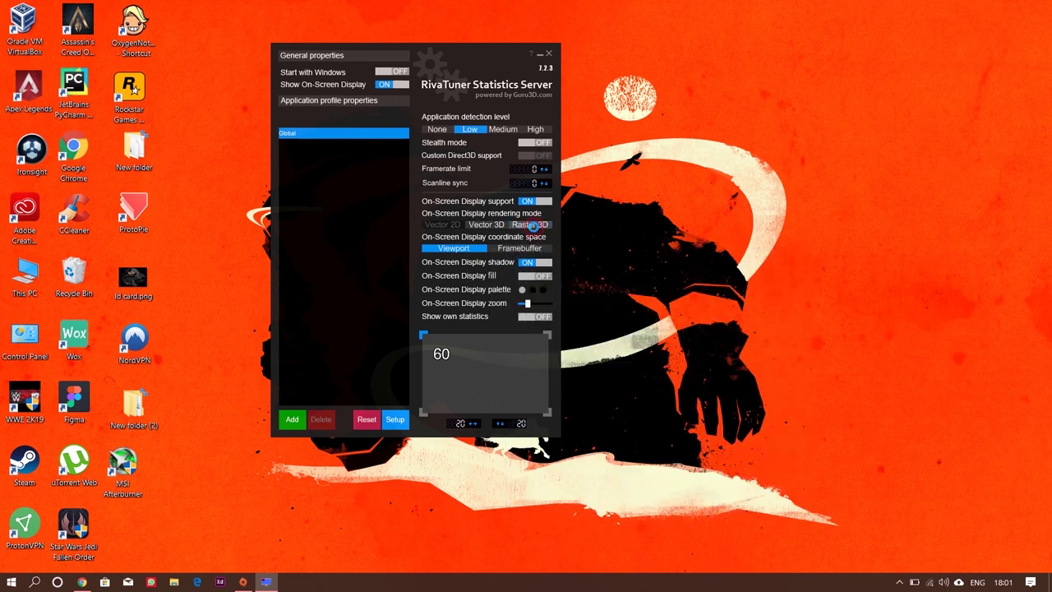
Step: Set the On-Screen Display rendering mode to Raster 3D and accept the Helvetica Regular font at size 6
{"action": "left_click", "coordinate": [535, 230]}
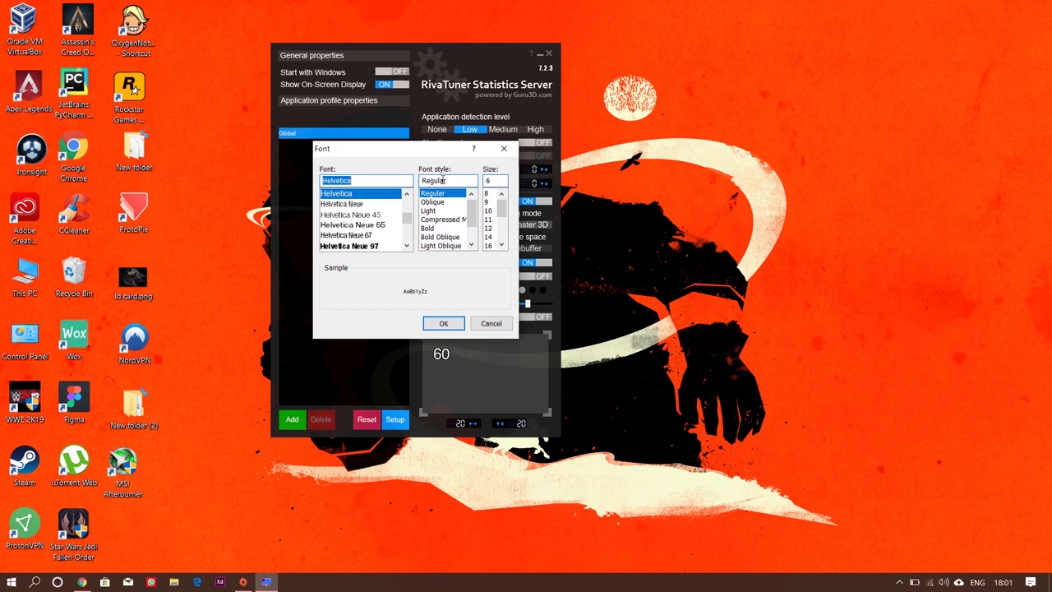
{"action": "left_click_drag", "start_coordinate": [376, 153], "coordinate": [396, 64]}
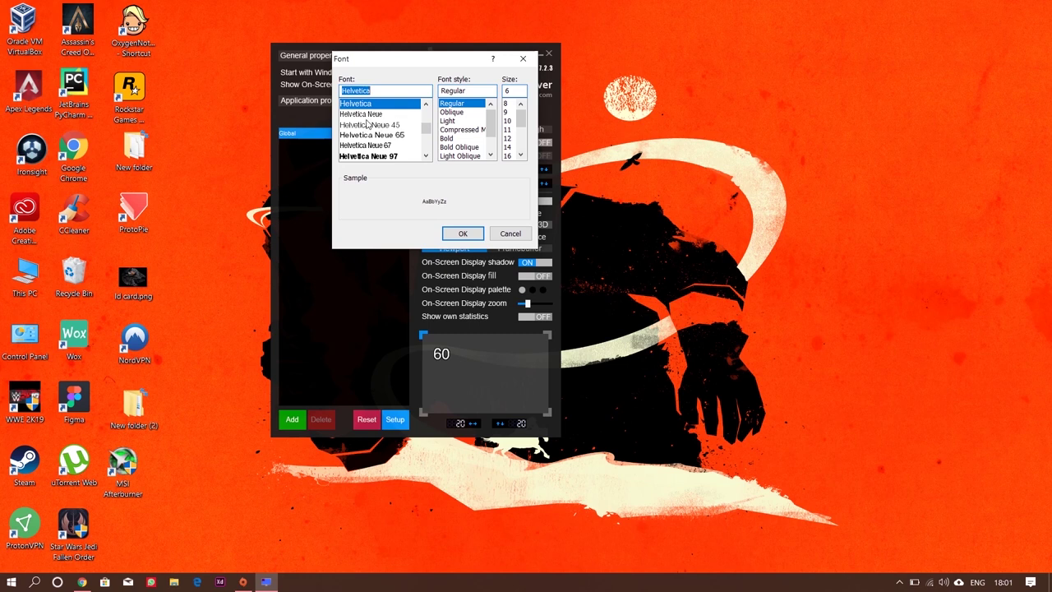
{"action": "scroll", "coordinate": [385, 125], "scroll_direction": "up", "scroll_amount": 1}
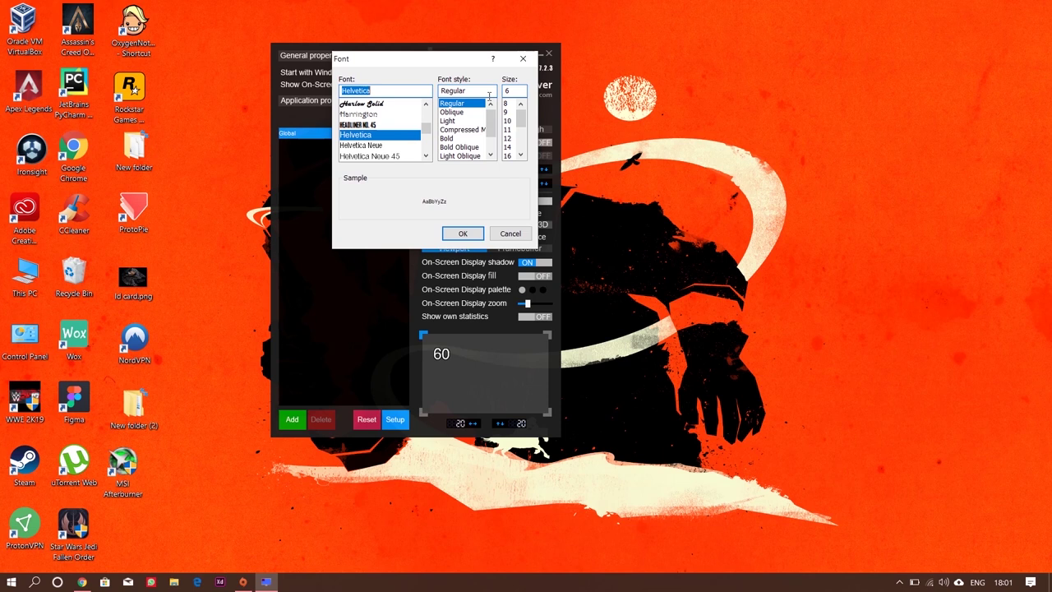
{"action": "left_click", "coordinate": [451, 238]}
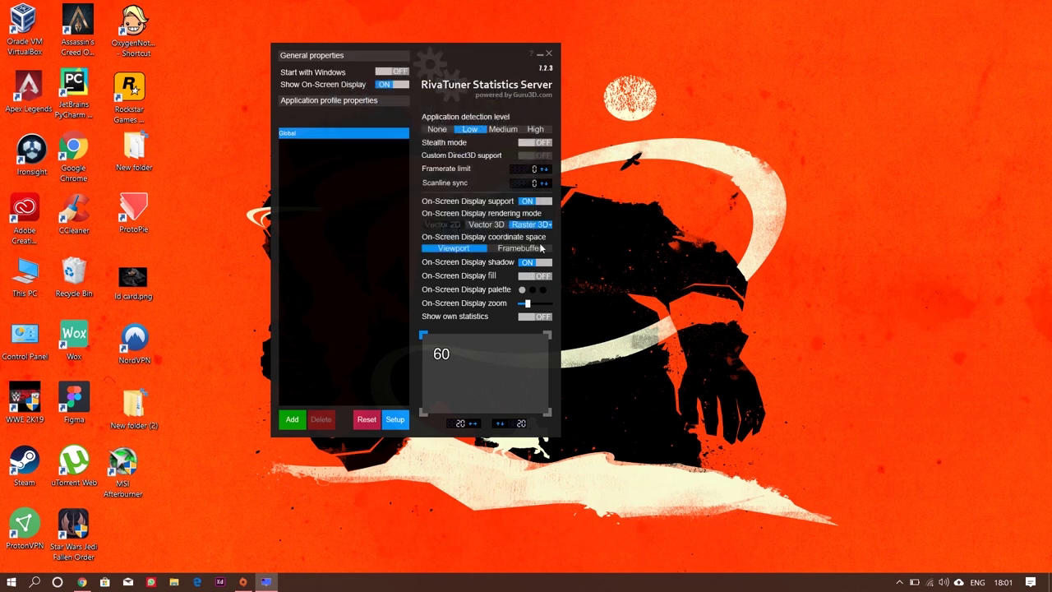
Step: Choose a near-white first colour in the On-Screen Display palette, and check the display's zoom and horizontal position settings
{"action": "left_click", "coordinate": [522, 290]}
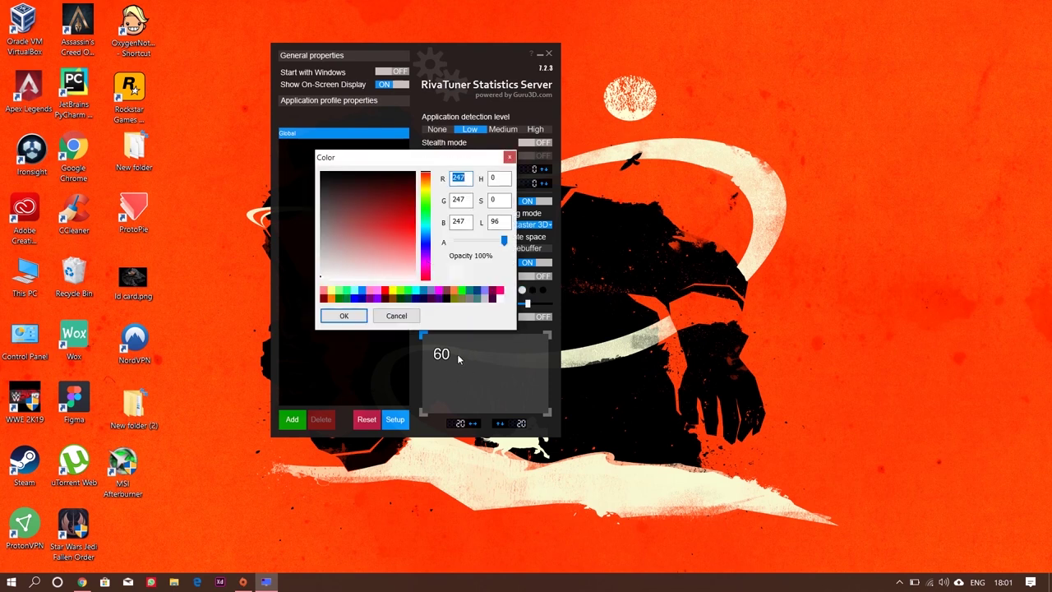
{"action": "mouse_move", "coordinate": [326, 271]}
{"action": "left_mouse_down"}
{"action": "mouse_move", "coordinate": [384, 196]}
{"action": "mouse_move", "coordinate": [396, 200]}
{"action": "mouse_move", "coordinate": [406, 280]}
{"action": "mouse_move", "coordinate": [387, 263]}
{"action": "mouse_move", "coordinate": [292, 315]}
{"action": "left_mouse_up"}
{"action": "left_click", "coordinate": [344, 315]}
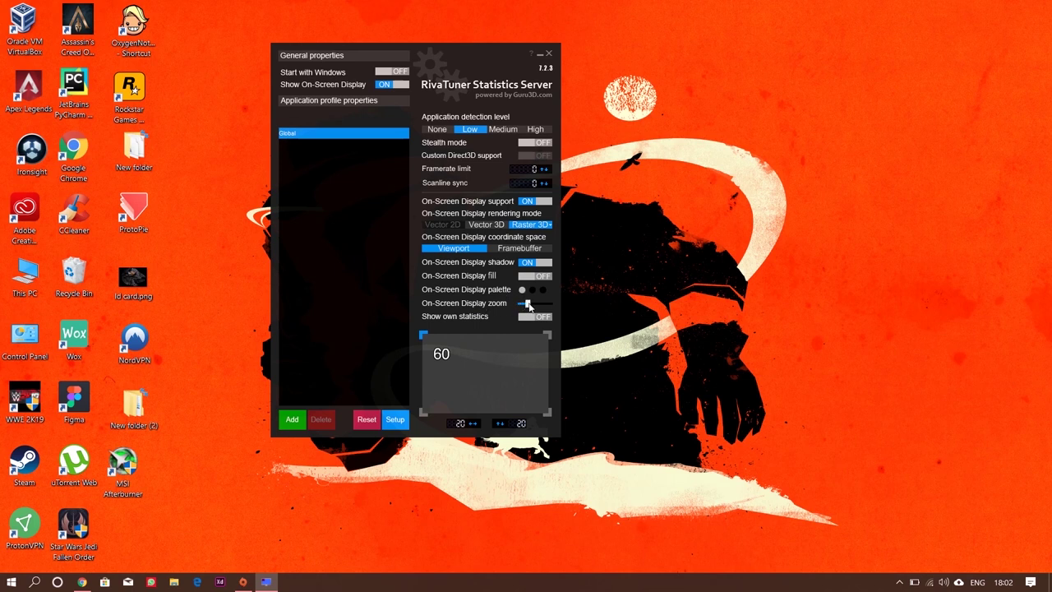
{"action": "mouse_move", "coordinate": [528, 304]}
{"action": "left_mouse_down"}
{"action": "mouse_move", "coordinate": [546, 304]}
{"action": "mouse_move", "coordinate": [528, 305]}
{"action": "left_mouse_up"}
{"action": "left_click", "coordinate": [453, 424]}
Step: Minimize RivaTuner Statistics Server and launch the game Oxygen Not Included from its desktop shortcut
{"action": "left_click", "coordinate": [540, 55]}
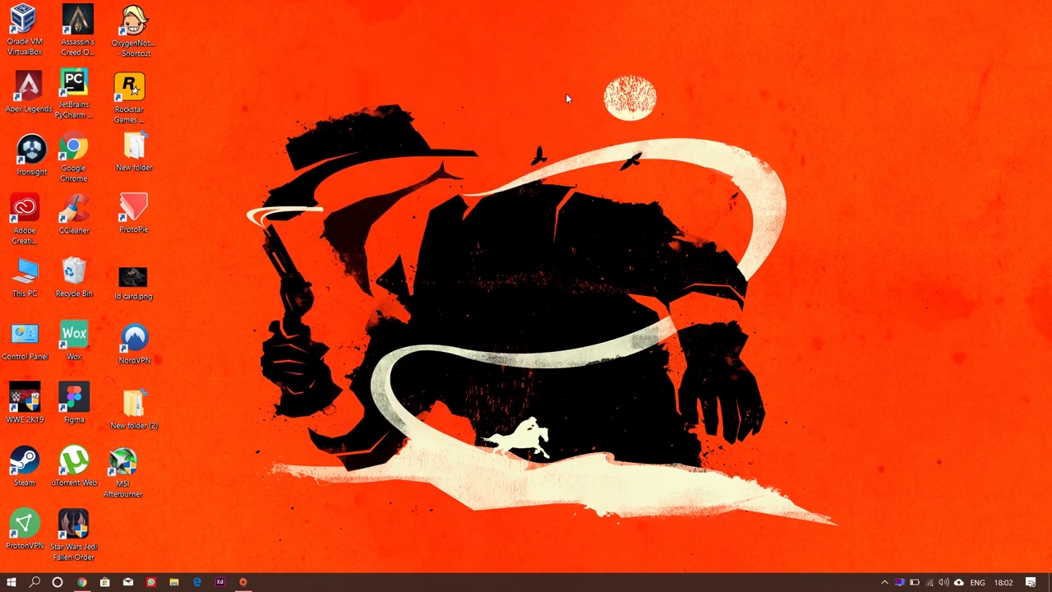
{"action": "double_click", "coordinate": [129, 50]}
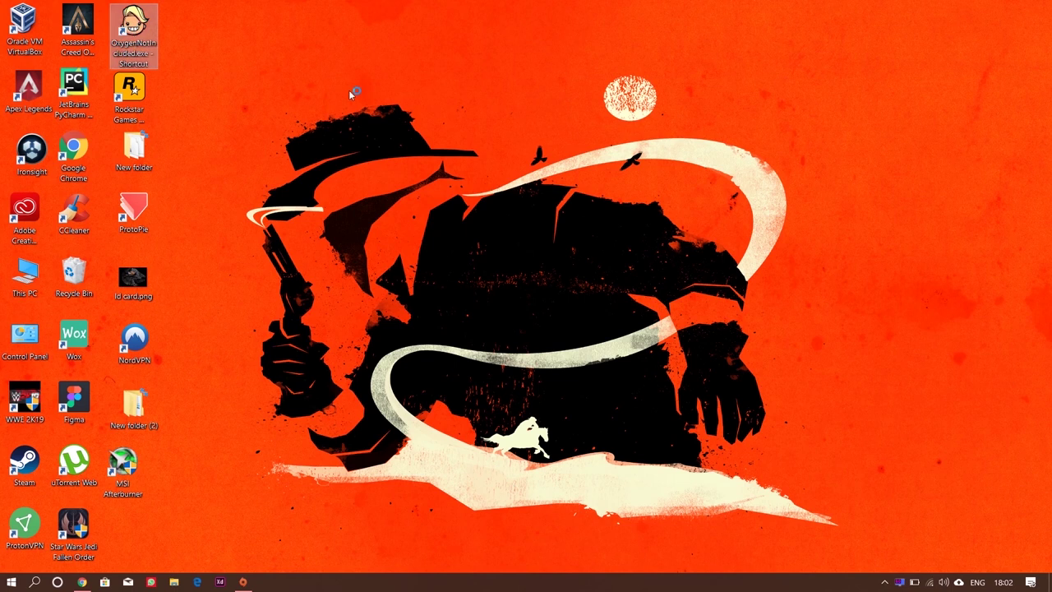